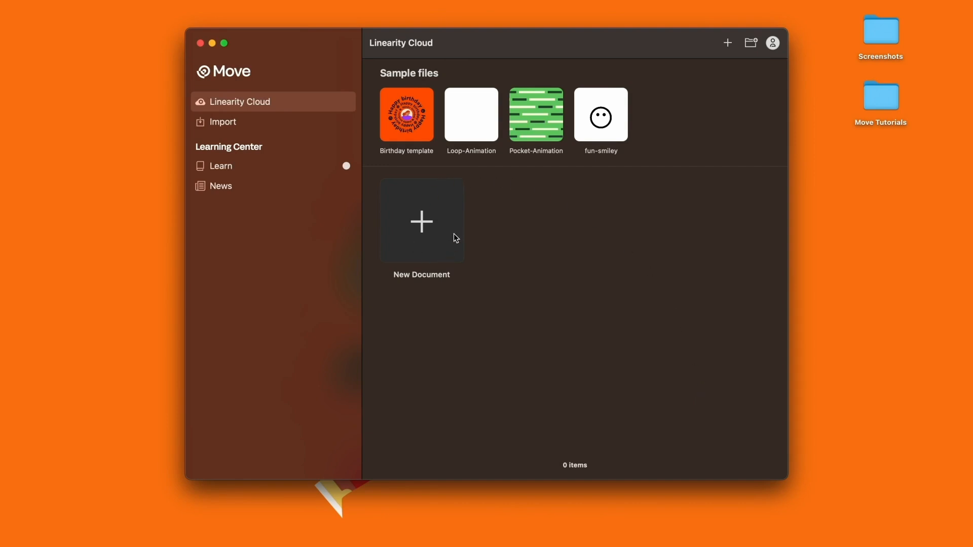
Create a new document with 720p resolution and a frame rate of 30 fps
left_click(426, 228)
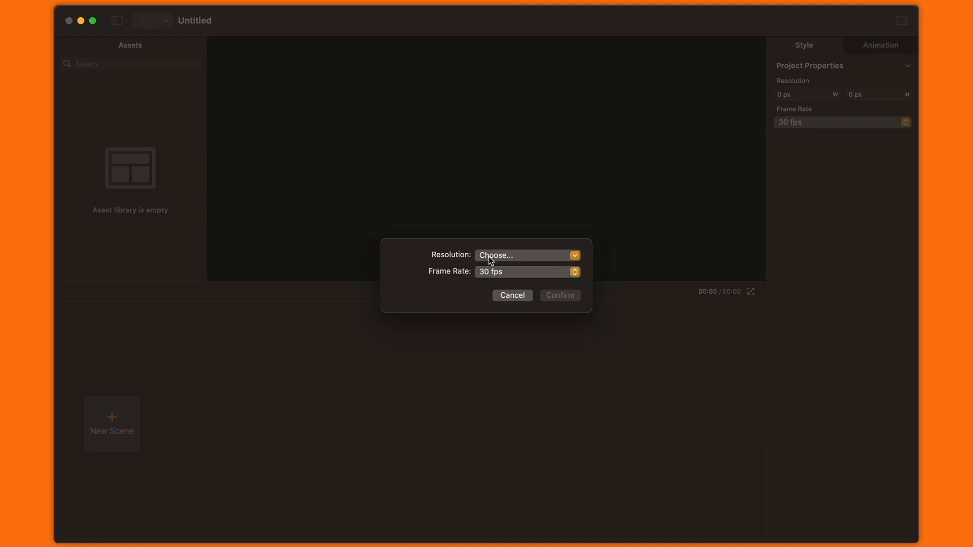
left_click(520, 260)
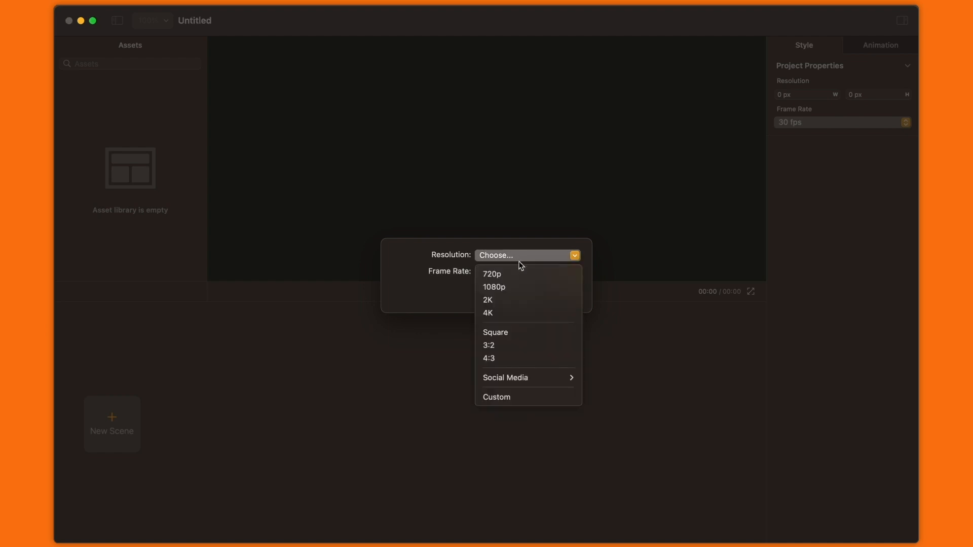
left_click(517, 273)
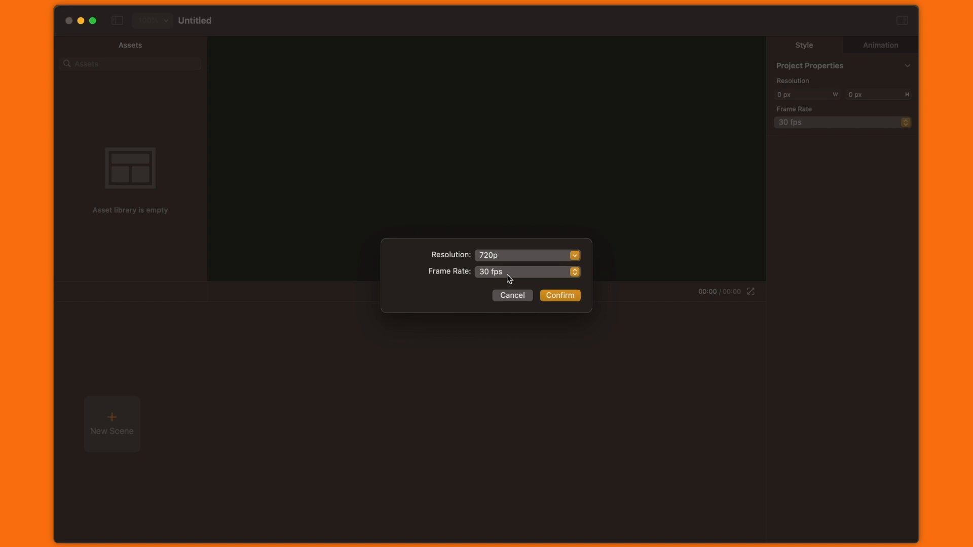
left_click(511, 278)
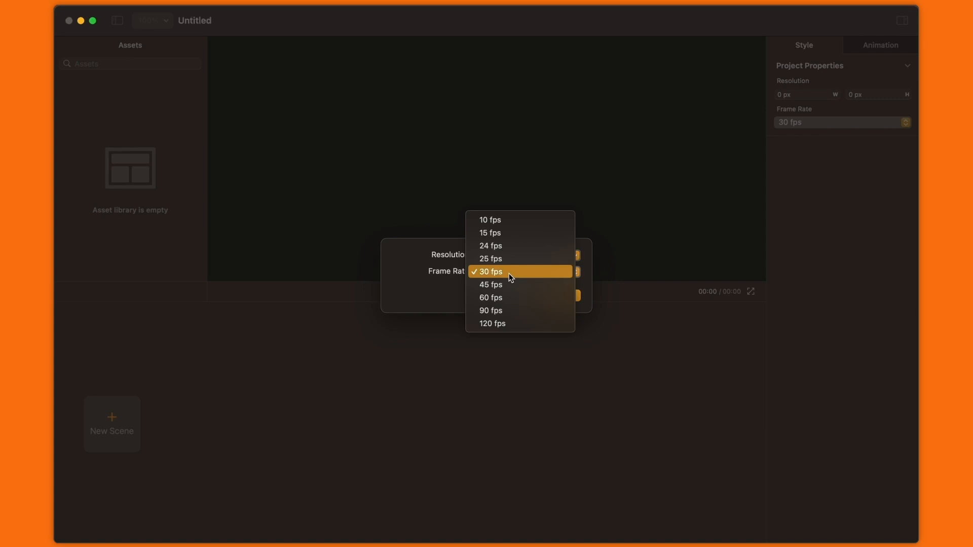
left_click(509, 275)
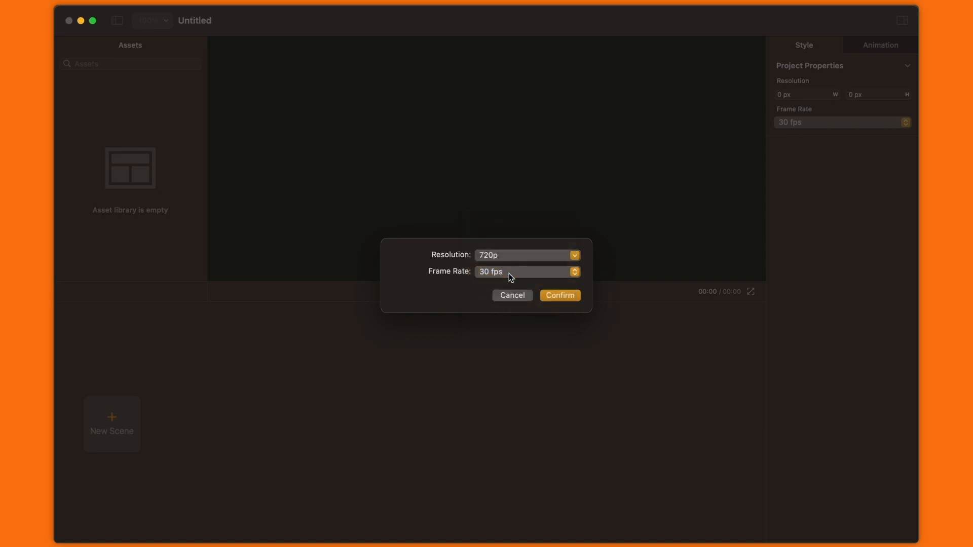
left_click(563, 298)
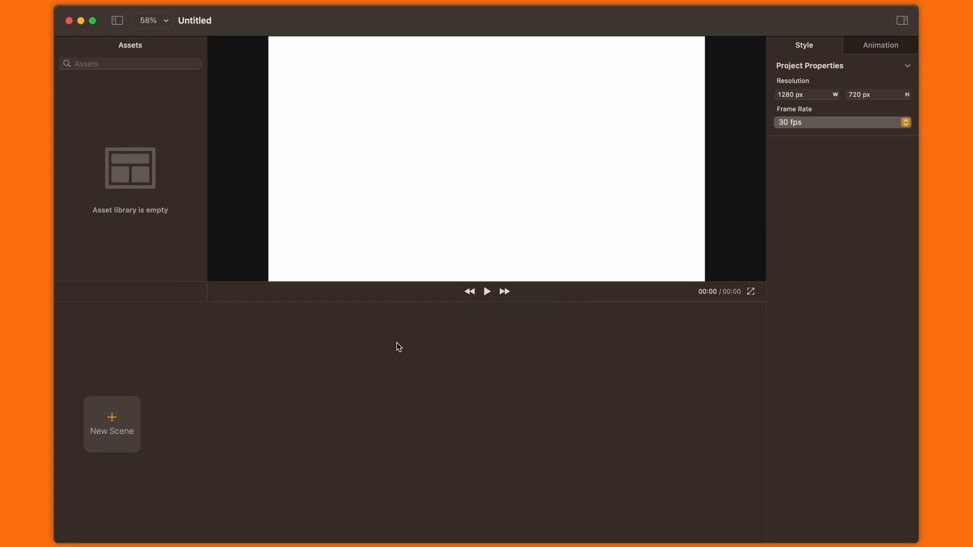
Add a first scene to the project and open it for editing
left_click(117, 419)
left_click(116, 470)
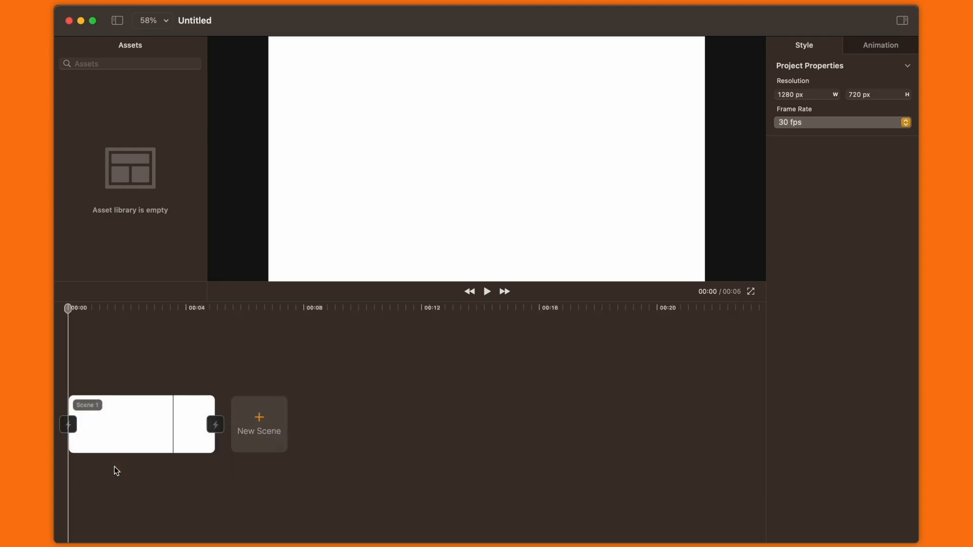
double_click(136, 427)
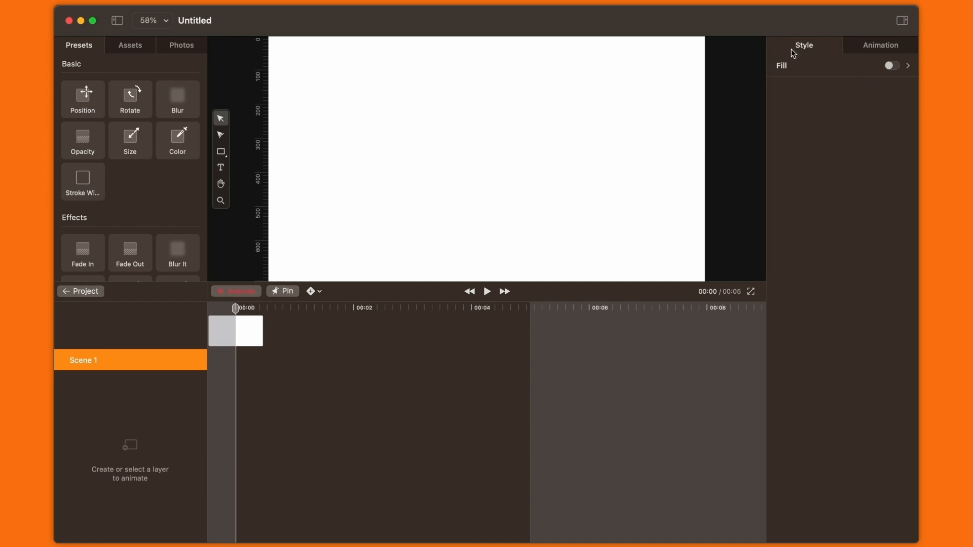
Enable the scene's background fill and set it to the near-black color from the color history
left_click(892, 65)
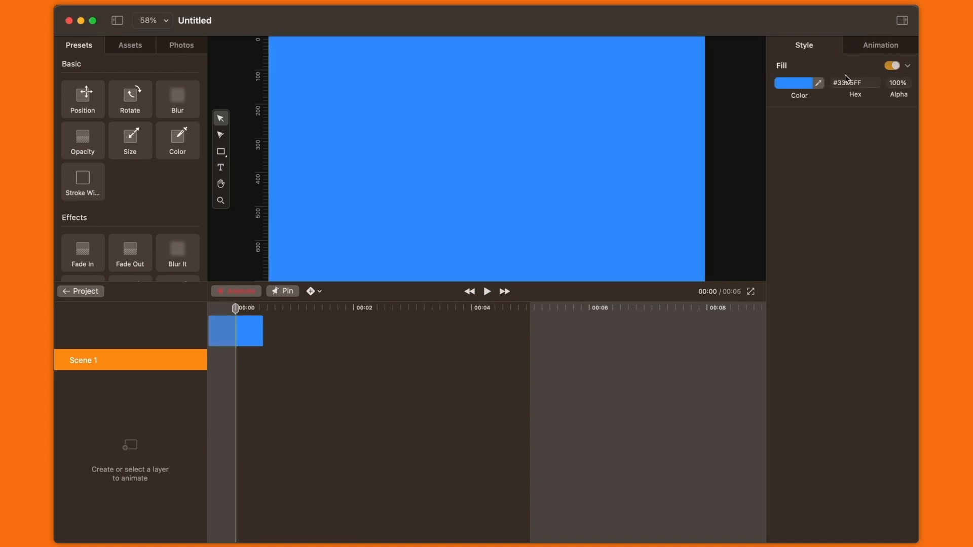
left_click(804, 88)
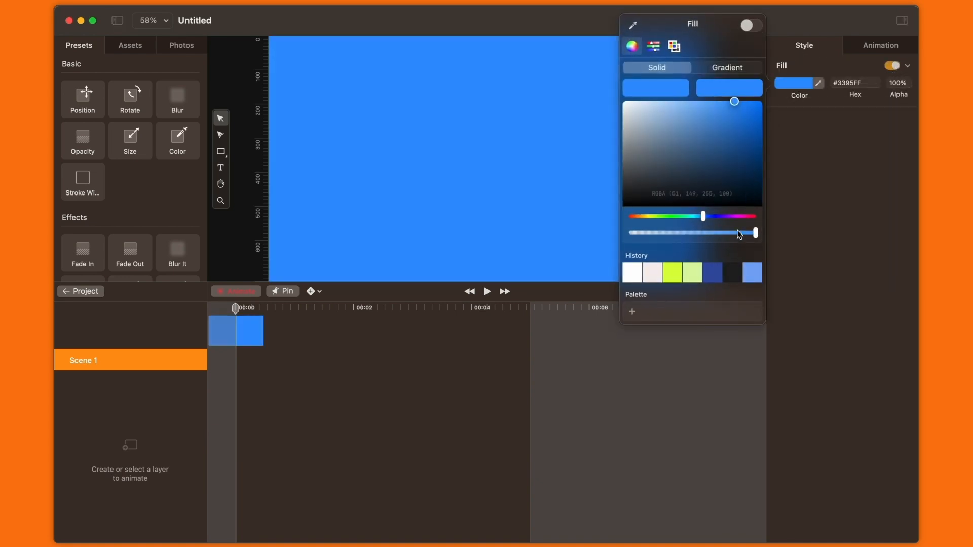
left_click(735, 274)
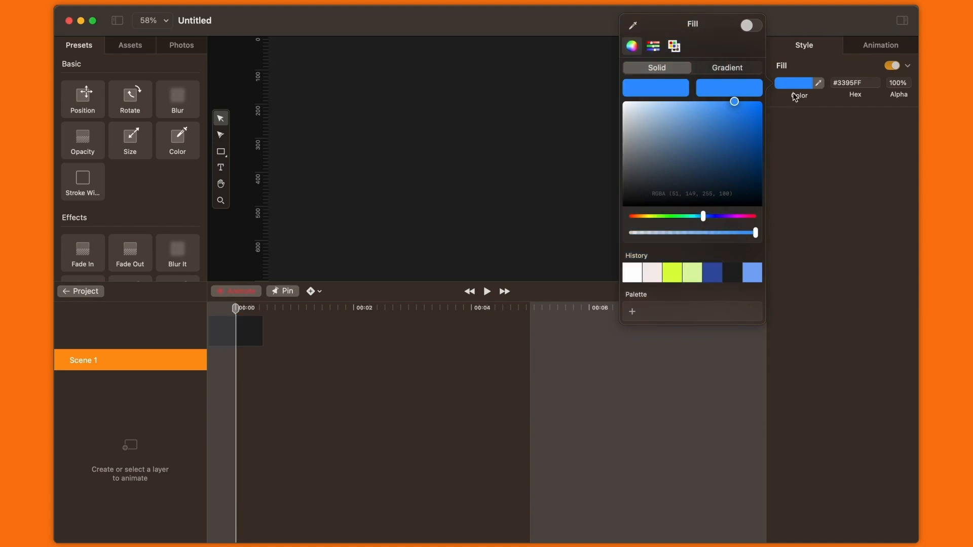
left_click(813, 83)
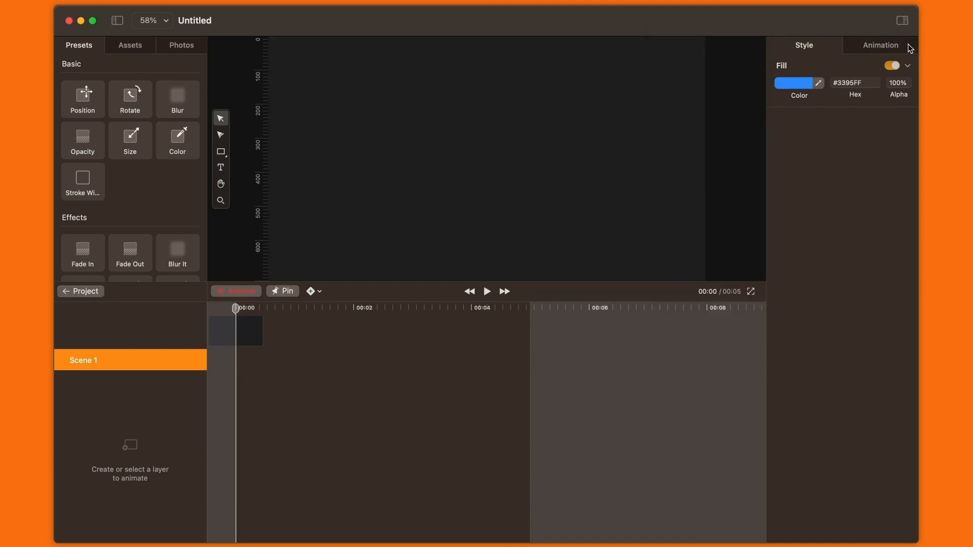
Set the scene's duration to 3 s
left_click(883, 46)
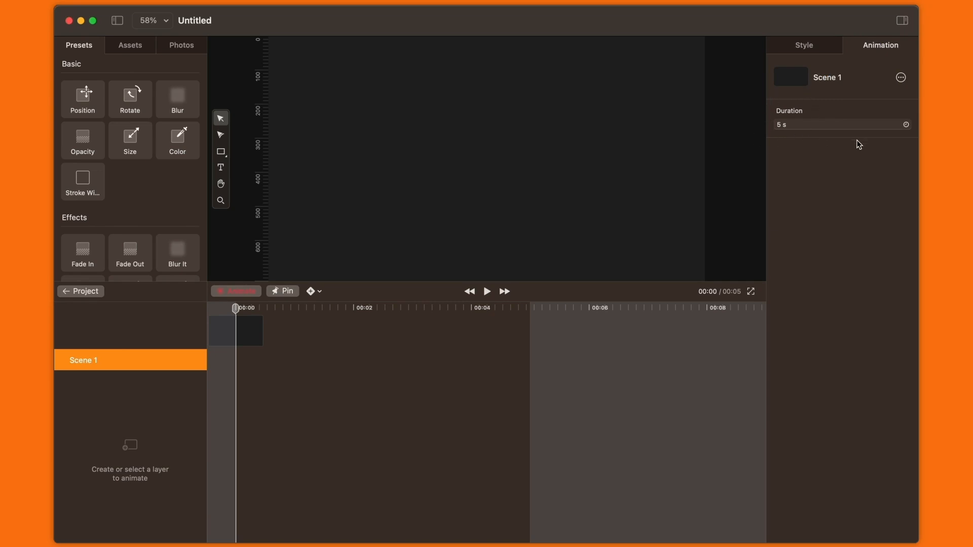
left_click(908, 128)
left_click(908, 128)
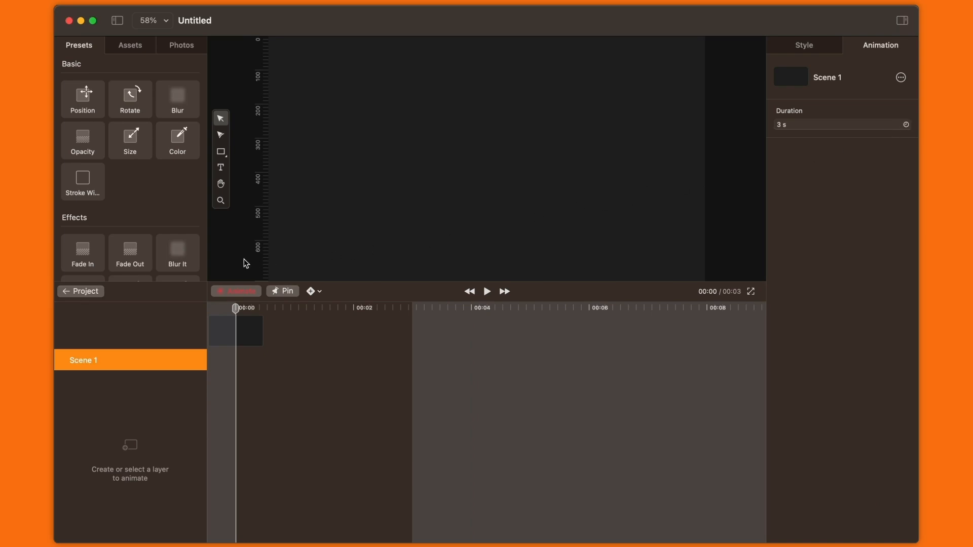
Switch the scene from Animate mode to Design mode
left_click(248, 292)
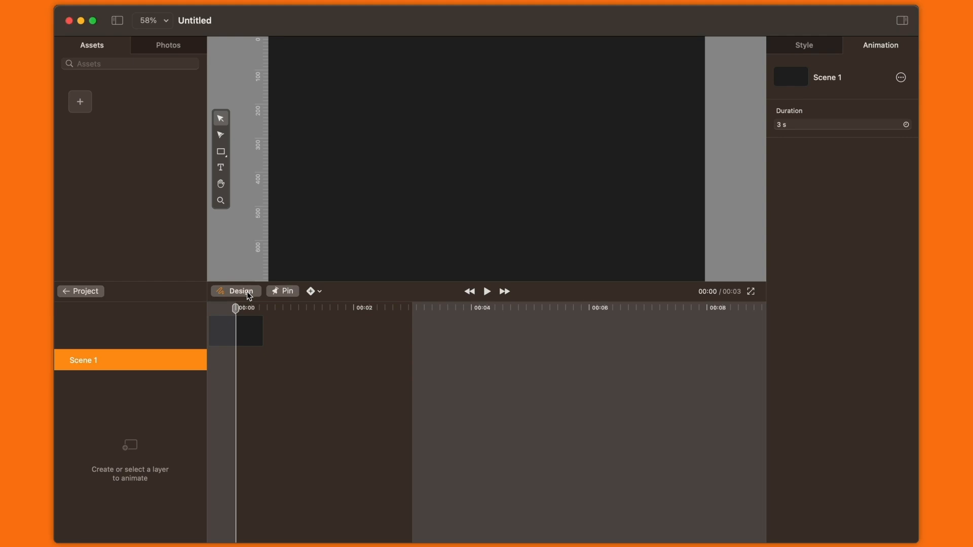
left_click(248, 293)
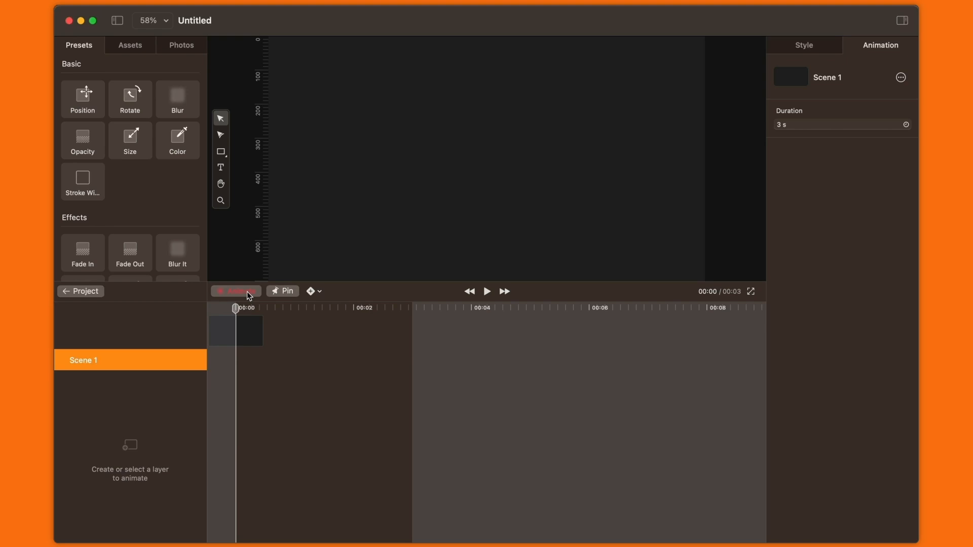
left_click(249, 296)
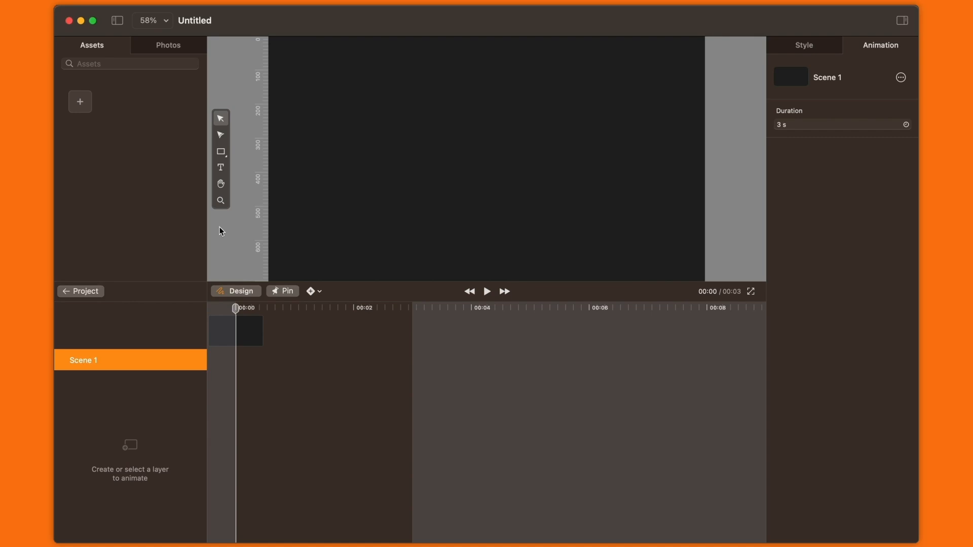
Add a text layer reading "Good Job!" with a white #FFFFFF fill on the canvas
left_click(222, 169)
left_click(425, 154)
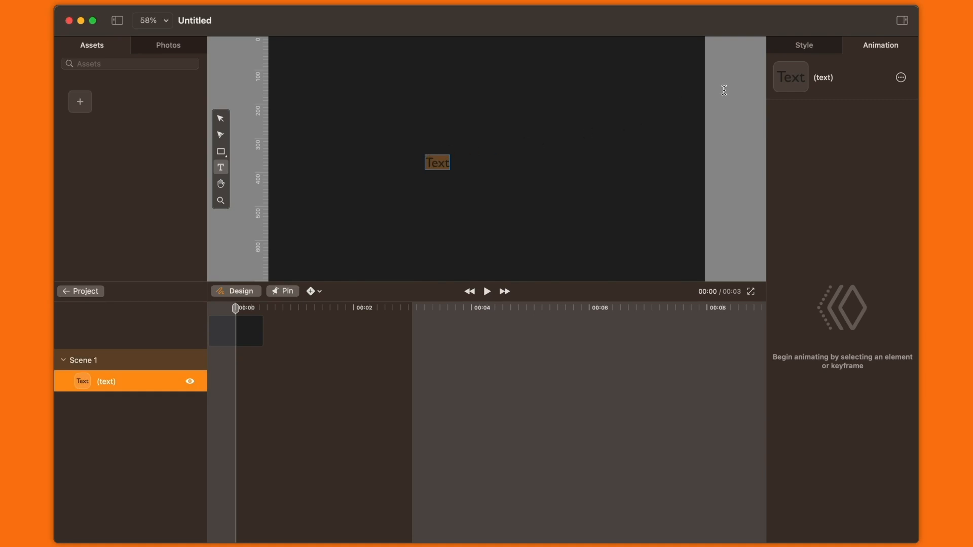
left_click(807, 55)
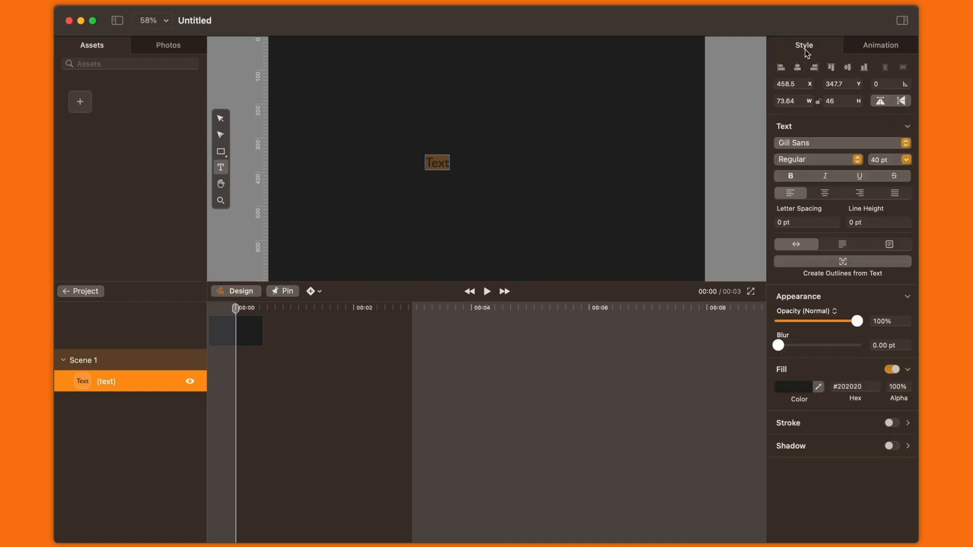
left_click(794, 394)
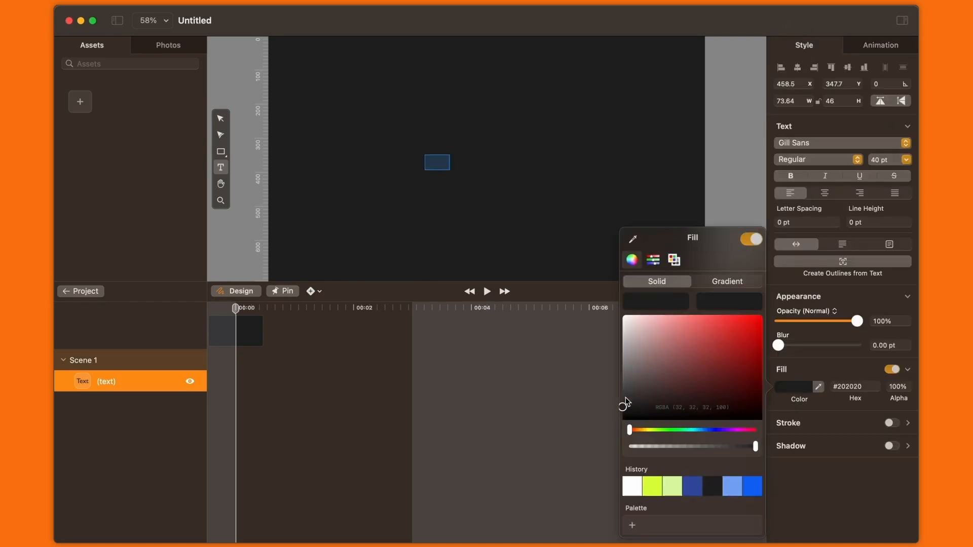
left_click_drag(626, 326, 618, 314)
left_click(807, 394)
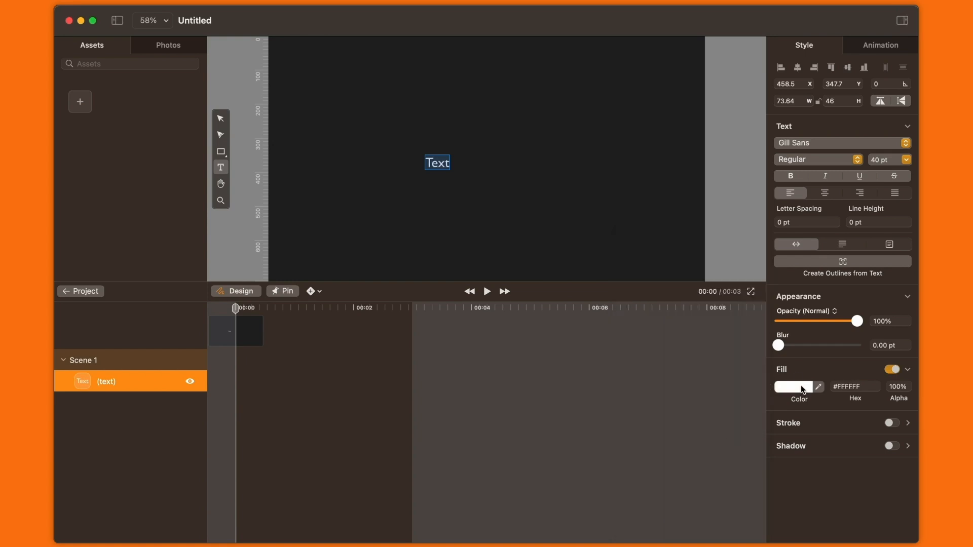
key("BackSpace")
key("shift+g")
type("Good Job!")
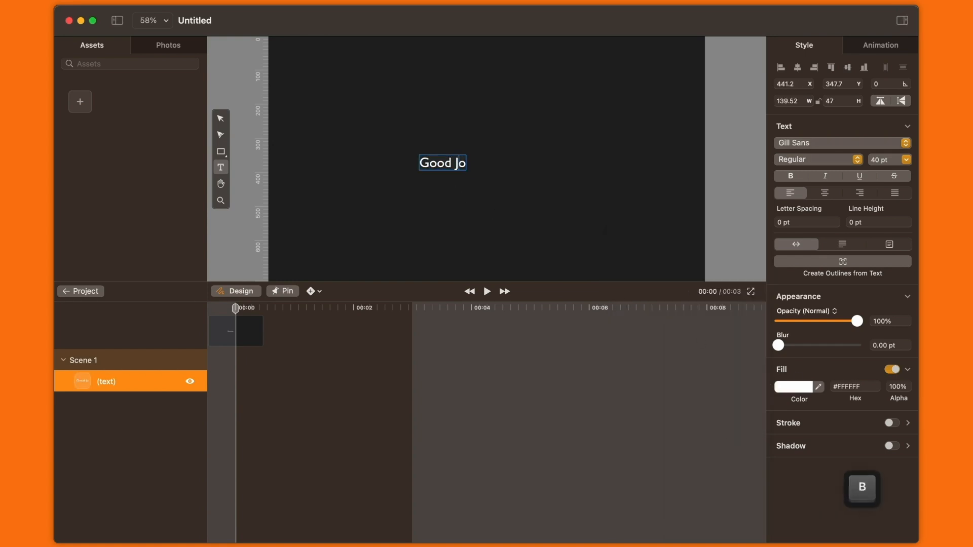
left_click(221, 118)
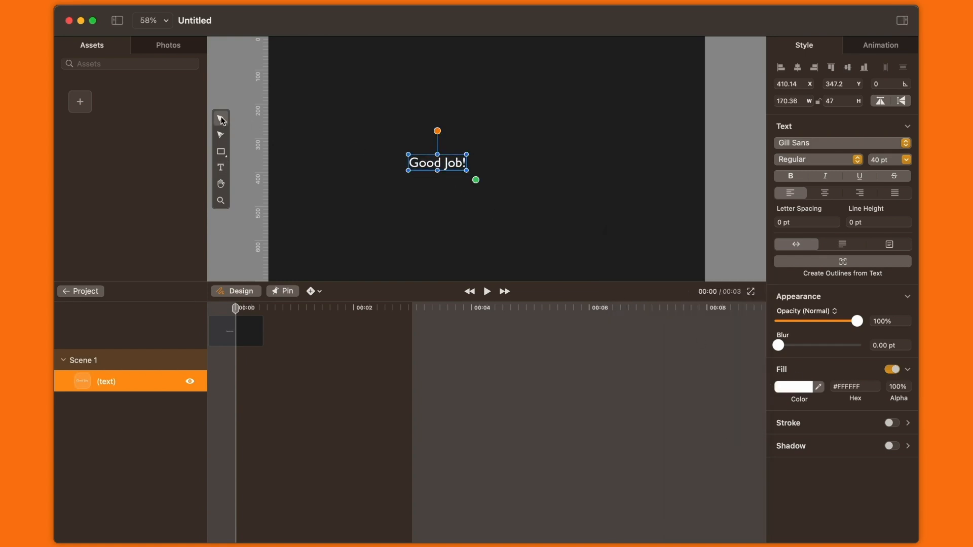
Make the "Good Job!" text Bold and set its size to 130 pt
left_click(802, 159)
left_click(806, 116)
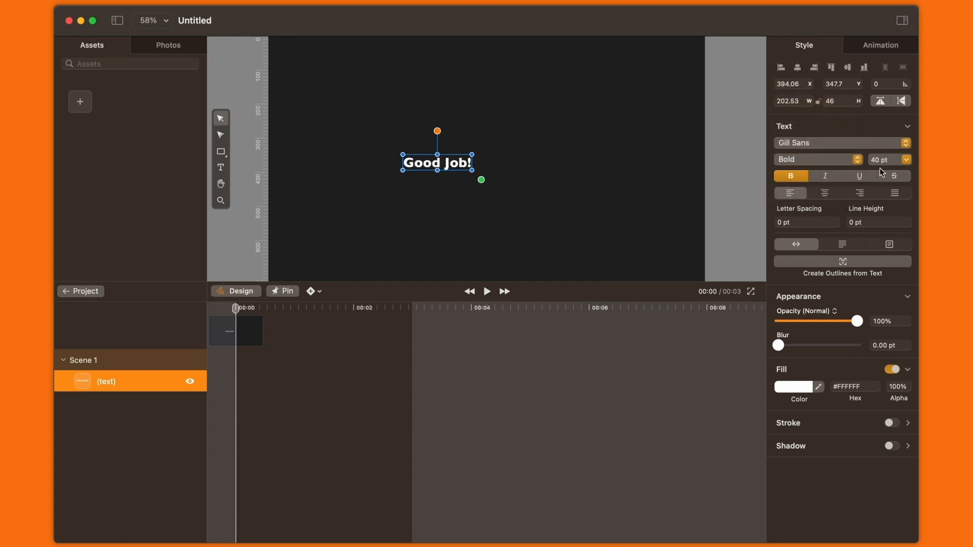
type("130")
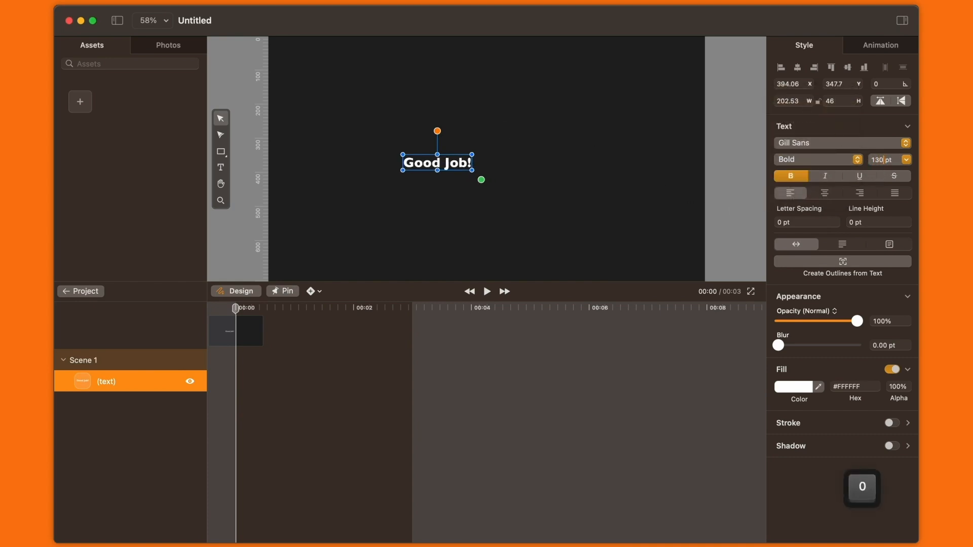
key("Return")
Center-align the "Good Job!" text and center its box horizontally and vertically on the canvas
left_click(826, 198)
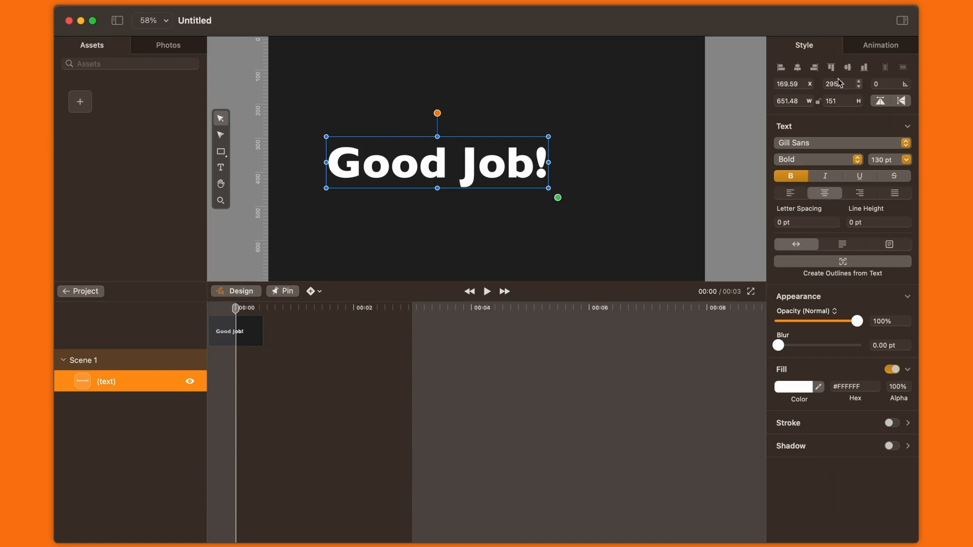
left_click(798, 68)
left_click(848, 68)
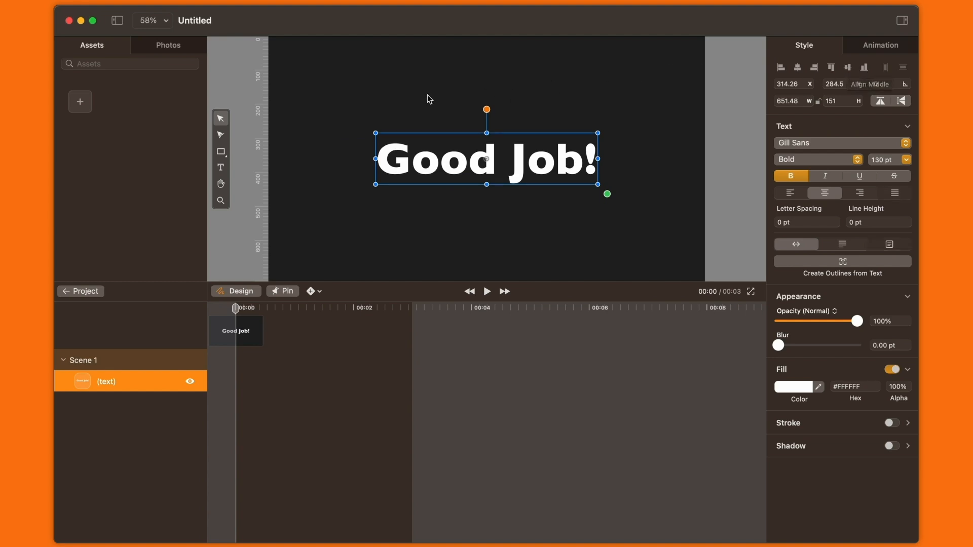
Draw a polygon about 182 by 173 px in the canvas's lower-left area and set its number of sides to 3
left_click(225, 151)
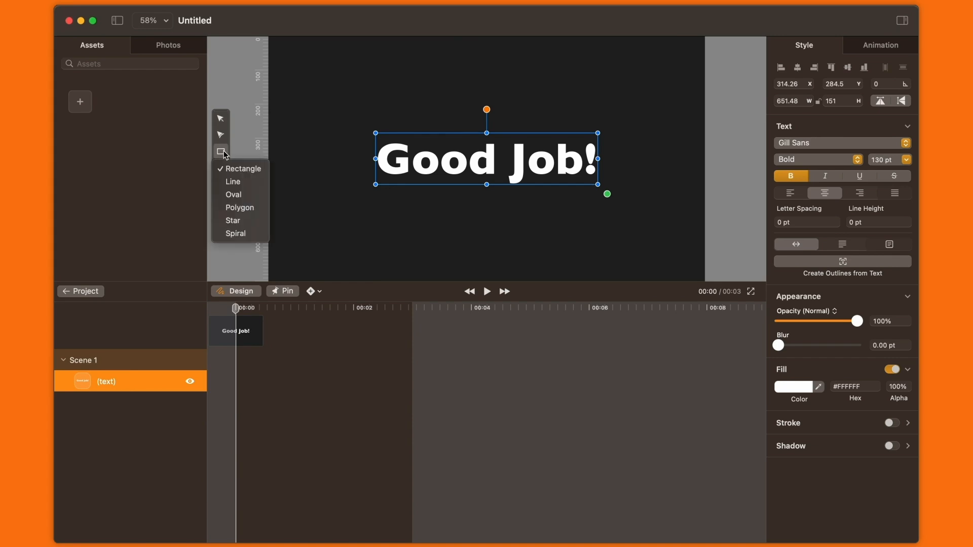
left_click(239, 208)
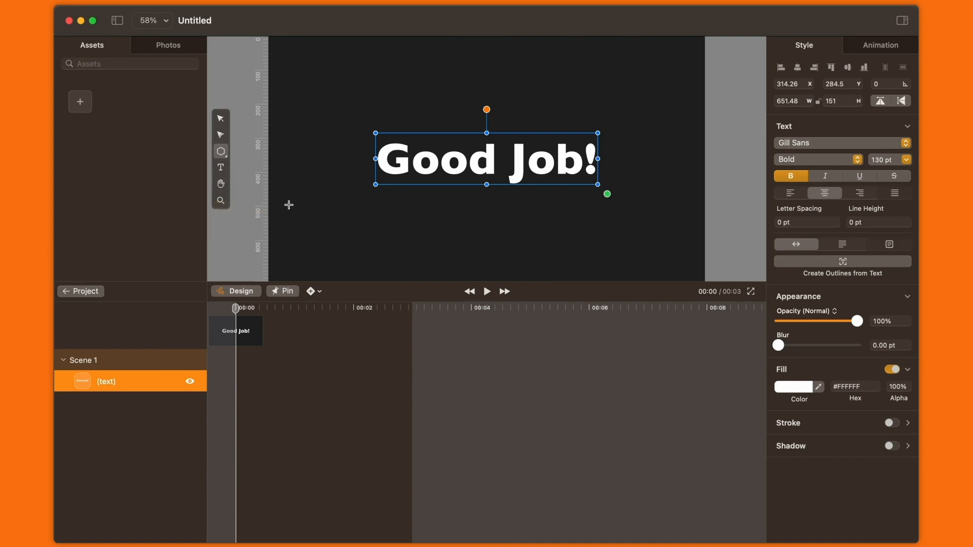
left_click_drag(318, 208, 350, 236)
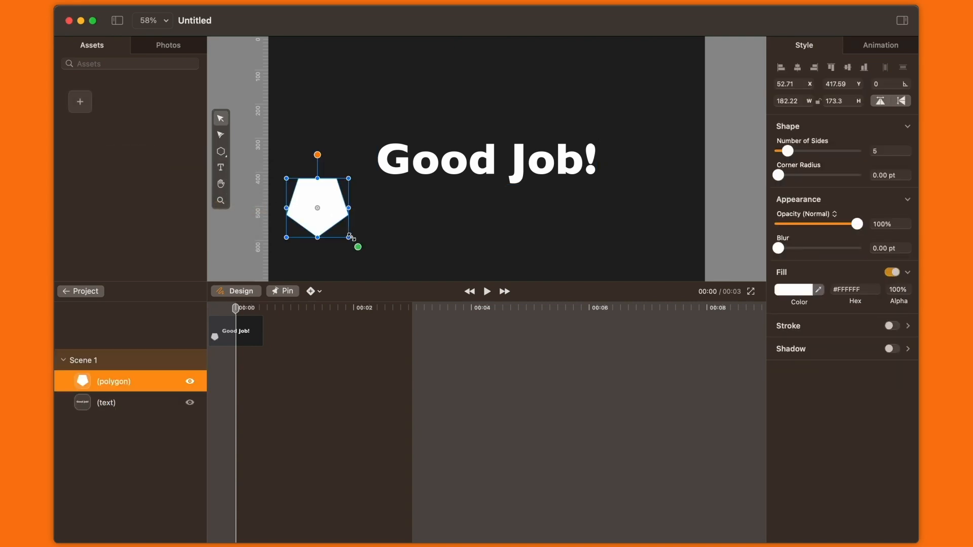
left_click(909, 154)
left_click(909, 154)
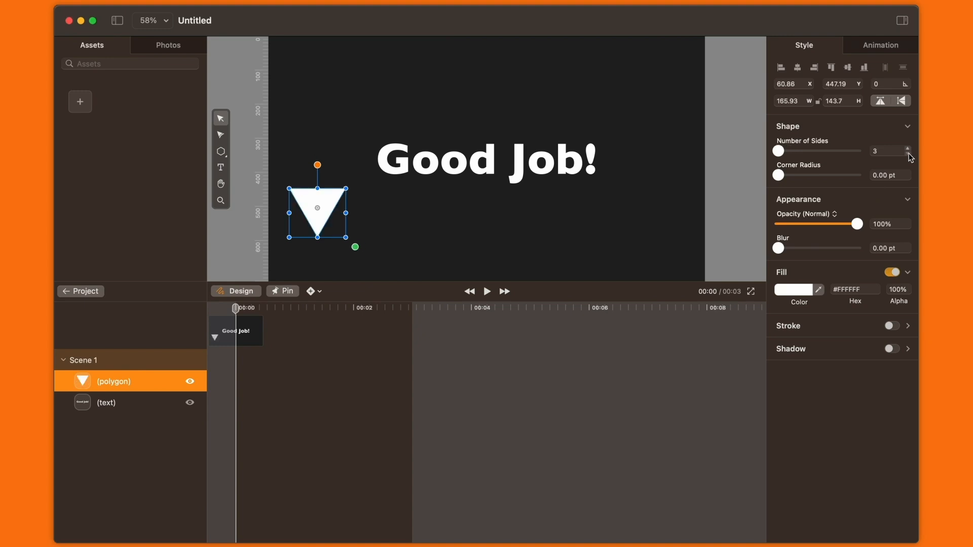
Draw a square about 164 px wide in the canvas's upper-left area with the Rectangle tool
left_click(223, 153)
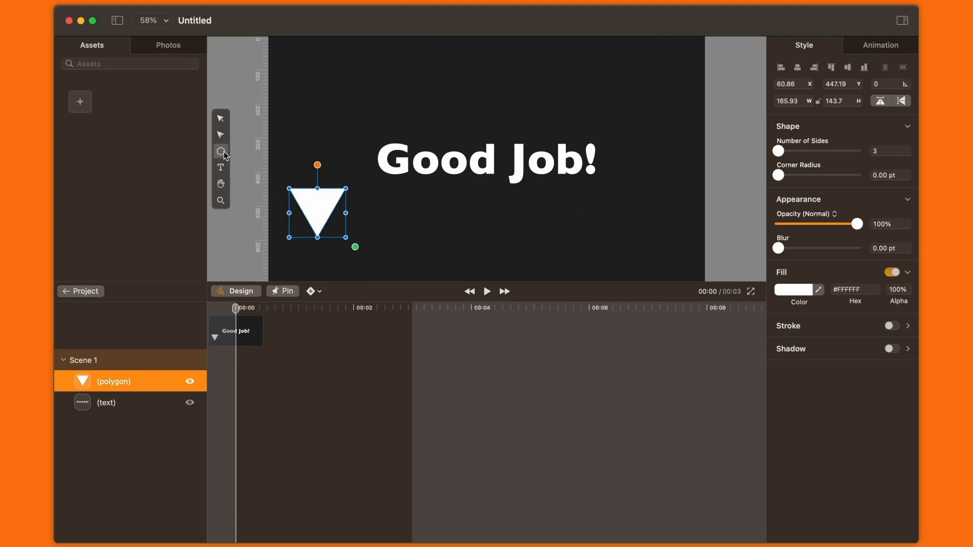
left_click(226, 156)
left_click(232, 166)
left_click_drag(316, 62, 374, 107)
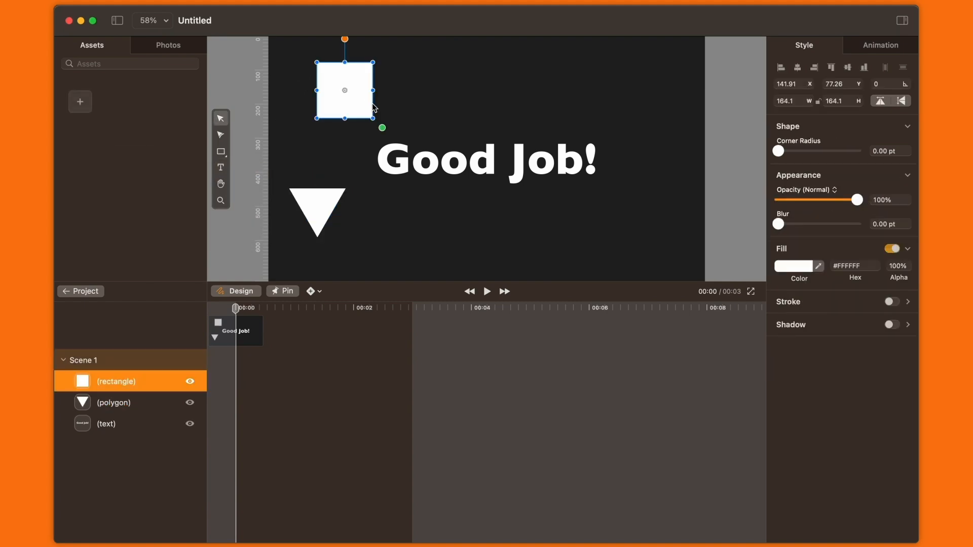
Draw a circle about 165 px in diameter above the "Good Job!" text with the Oval tool
left_click(223, 157)
left_click(223, 157)
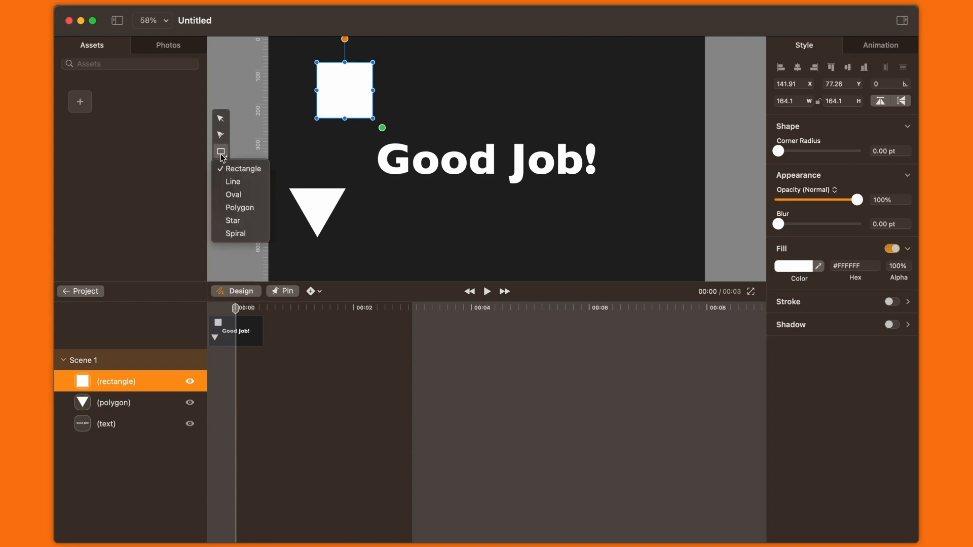
left_click(238, 195)
left_click_drag(459, 79, 516, 129)
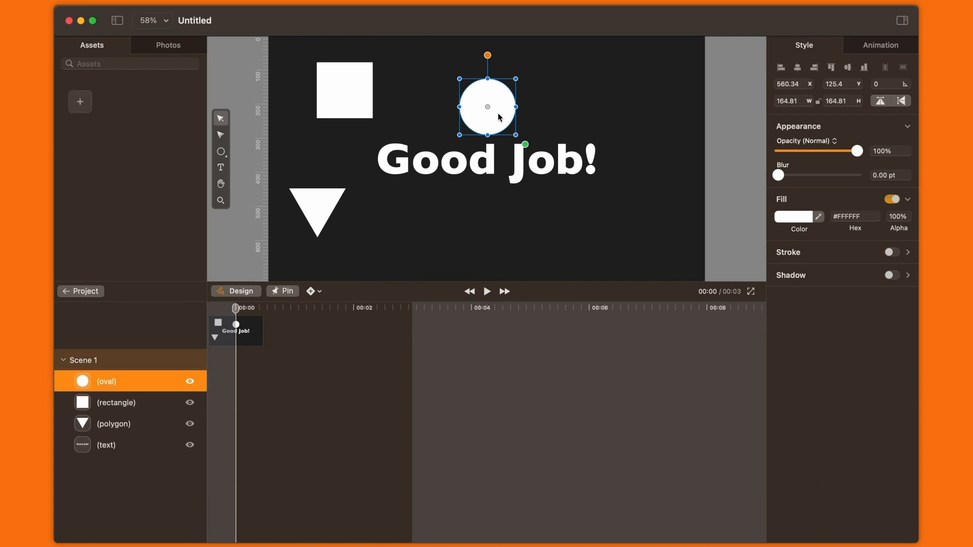
Duplicate the white circle and place the copy above the end of the "Good Job!" text, in the canvas's upper-right area
right_click(501, 118)
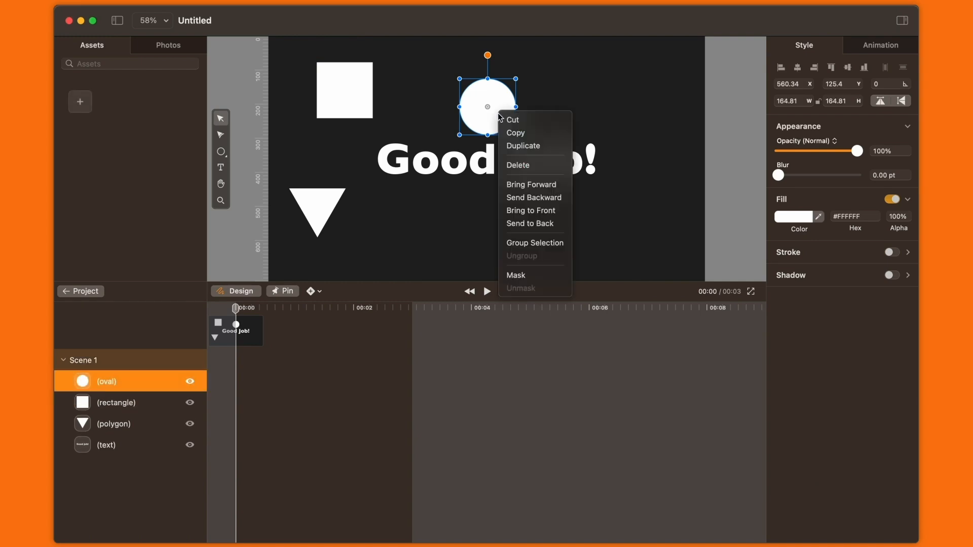
left_click(522, 146)
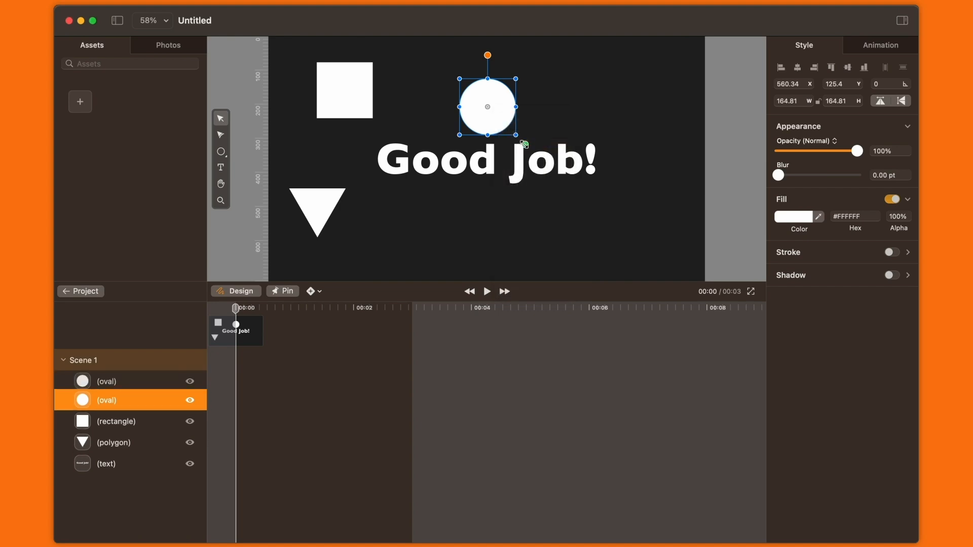
left_click_drag(509, 123, 588, 103)
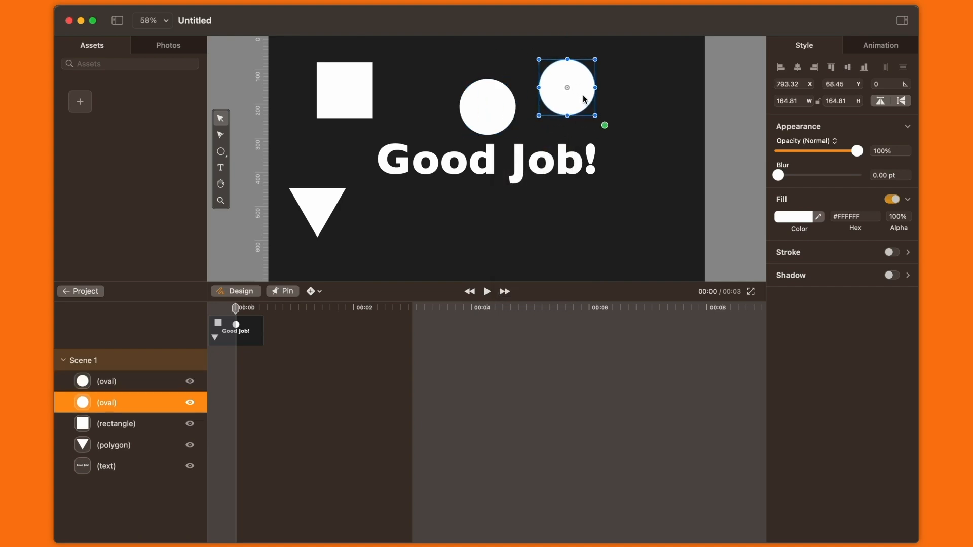
Duplicate the white square and place the copy below the "Good Job!" text, just right of the triangle
left_click(358, 100)
key("super+d")
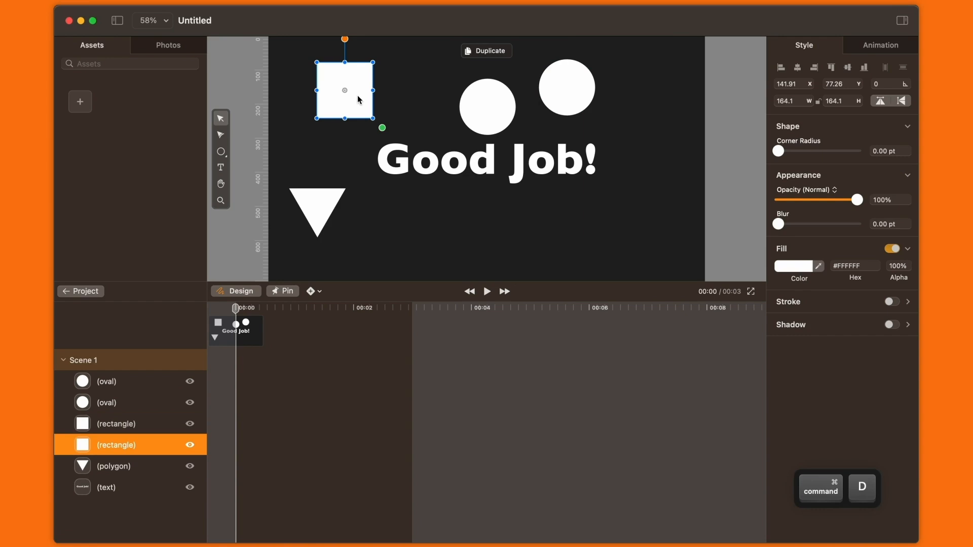
left_click_drag(359, 96, 441, 235)
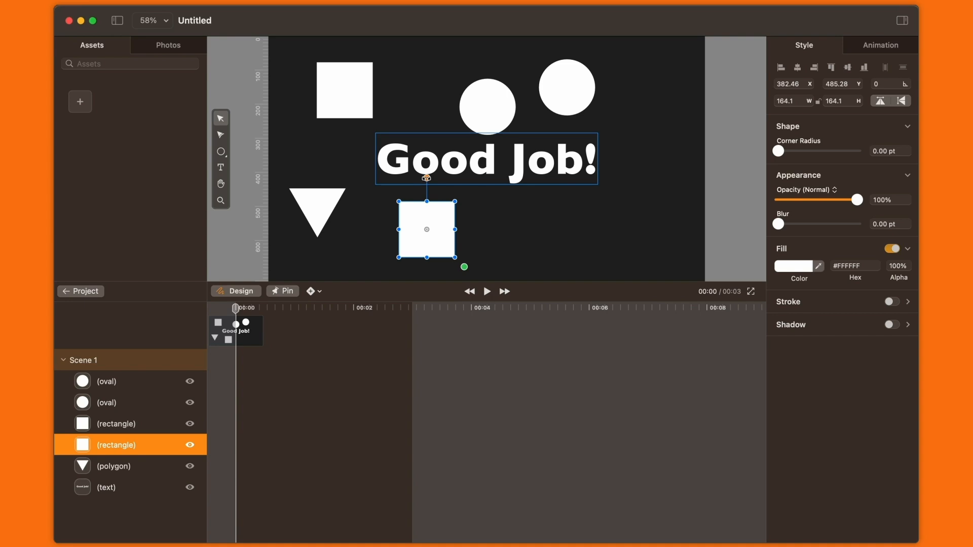
Shrink the duplicated square below the text to about 118 px and fill it with pink #FD8EF0
mouse_move(464, 267)
left_mouse_down()
mouse_move(445, 249)
mouse_move(456, 259)
left_mouse_up()
mouse_move(427, 185)
left_mouse_down()
mouse_move(456, 199)
mouse_move(472, 227)
mouse_move(456, 200)
mouse_move(431, 193)
left_mouse_up()
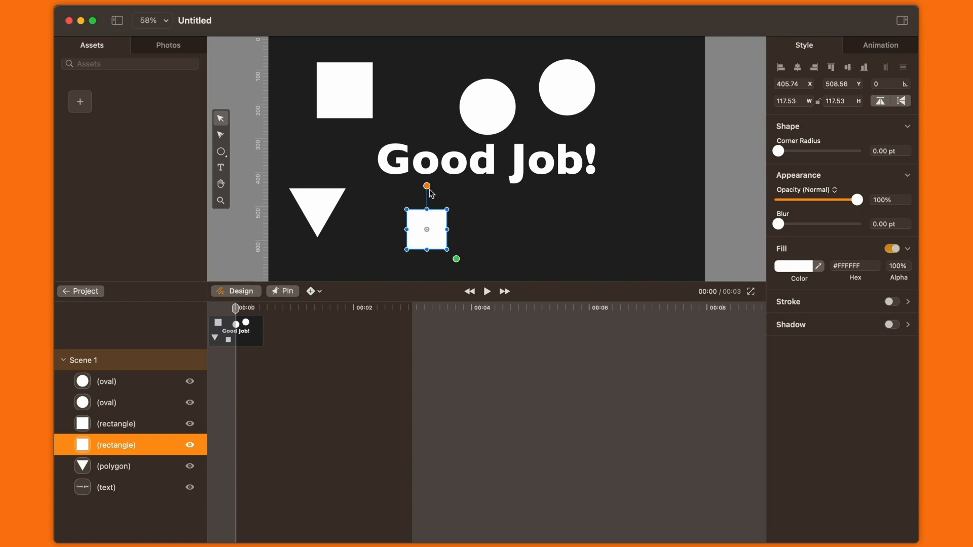
left_click(792, 268)
left_click(732, 399)
left_click(555, 239)
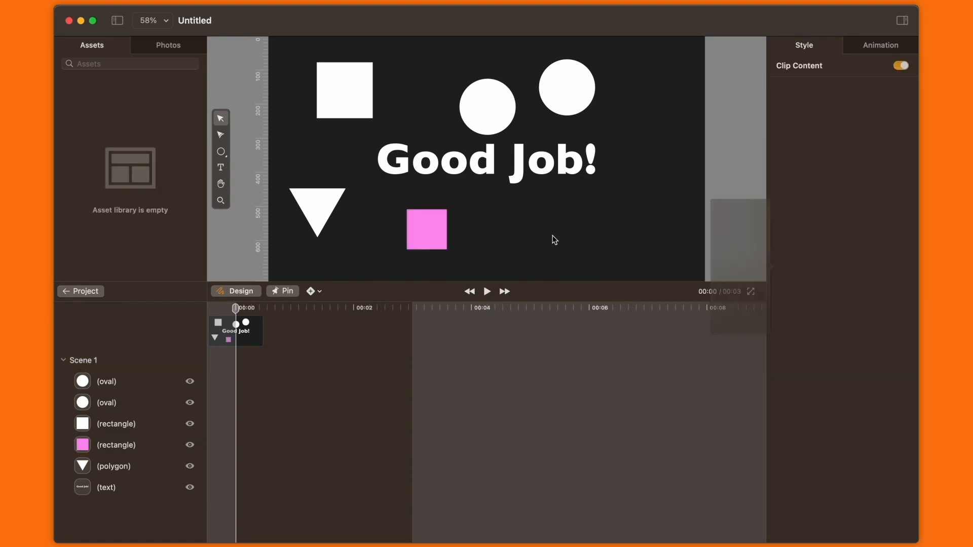
Enlarge the duplicated circle, fill it orange, and place it in the lower-right area, partly beyond the visible edge
left_click(568, 88)
left_click_drag(595, 116, 649, 180)
left_click_drag(650, 180, 661, 183)
left_click_drag(601, 94, 631, 297)
Rotate the pink square about 38° and move the enlarged triangle, about 251 by 218 px, toward the canvas's lower-left corner
left_click(427, 230)
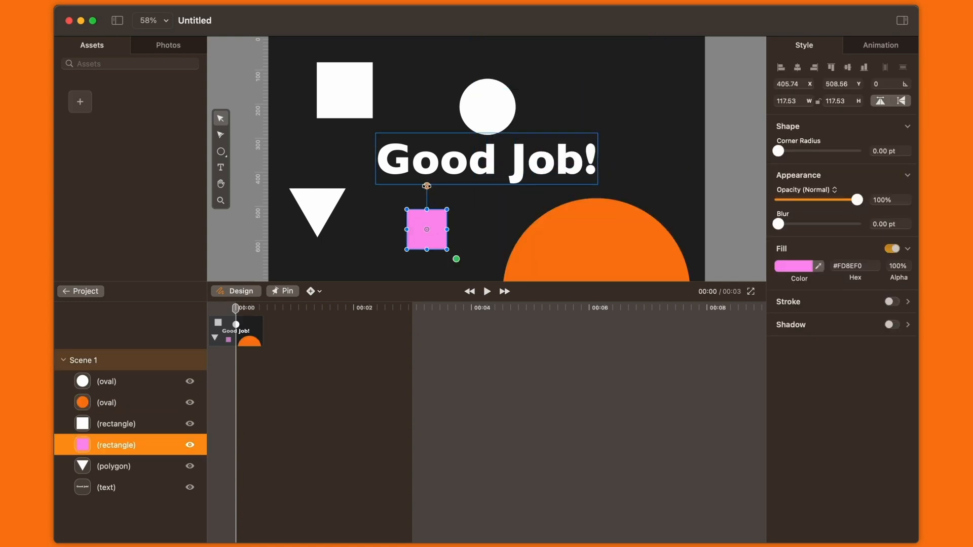
left_click_drag(428, 186, 452, 197)
left_click(331, 222)
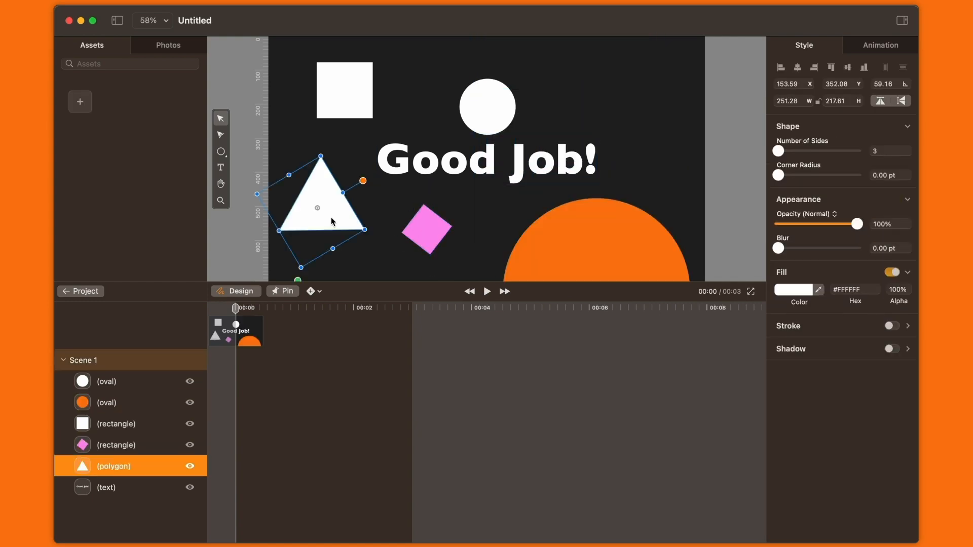
left_click_drag(332, 222, 337, 252)
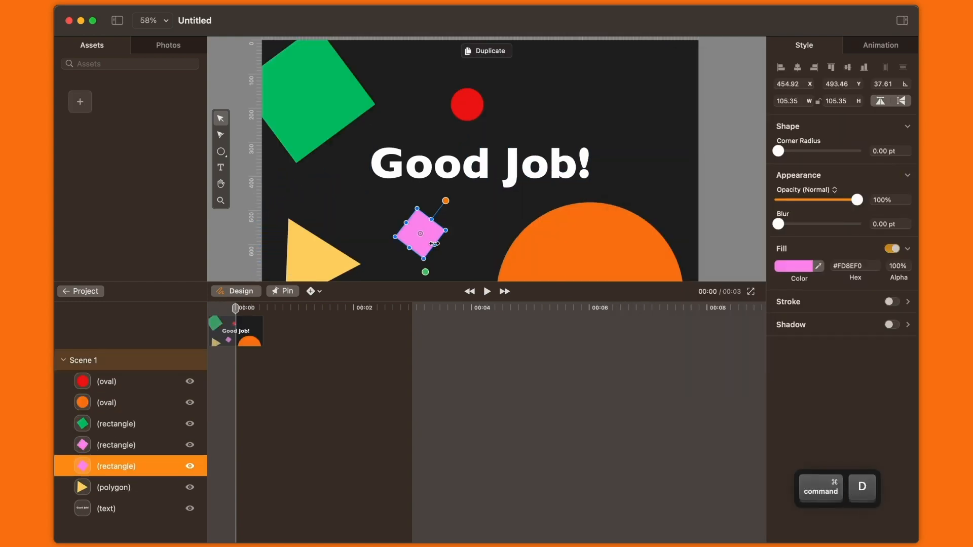
Move the duplicated pink square to the canvas's right edge and place a duplicate of the red circle in the upper-right area
left_click_drag(420, 228, 691, 130)
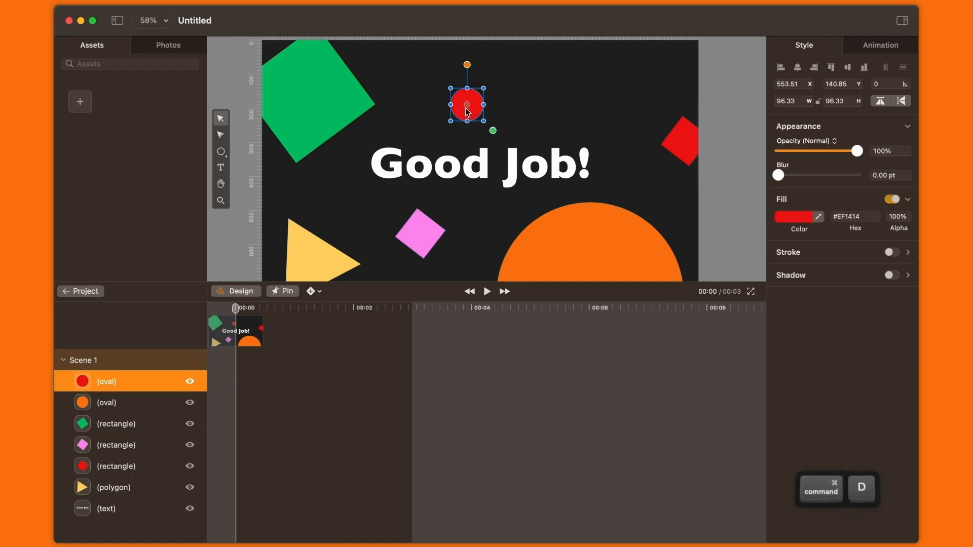
key("super+d")
left_click_drag(467, 103, 567, 85)
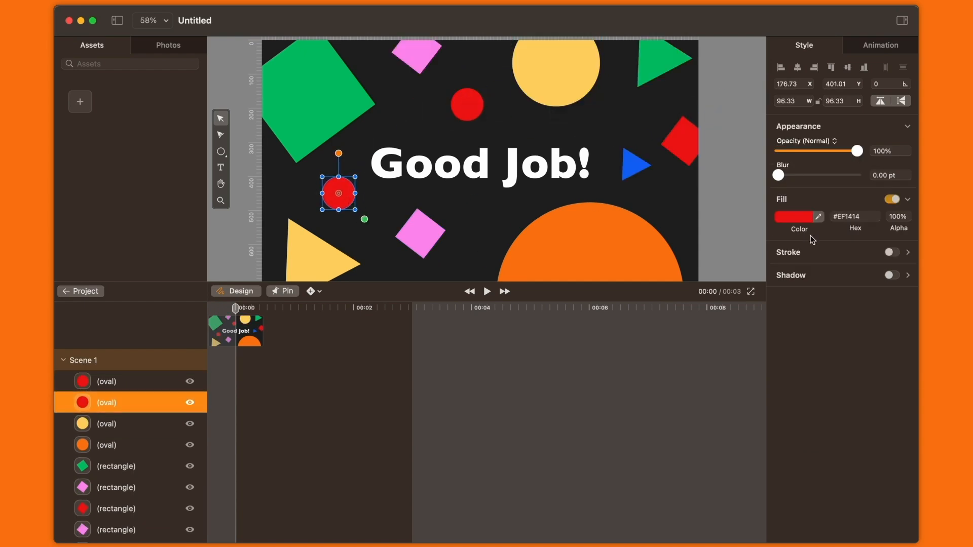
Fill the small circle left of the text with blue #0F68F5 and the square at the canvas's top edge with the palette's orange
left_click(794, 217)
left_click(632, 369)
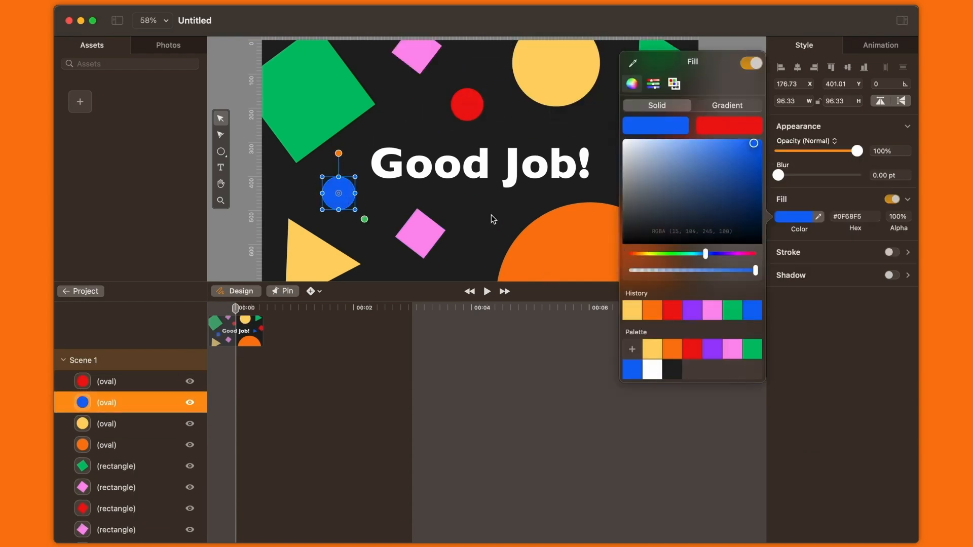
left_click(417, 53)
left_click(794, 266)
left_click(672, 399)
left_click(732, 209)
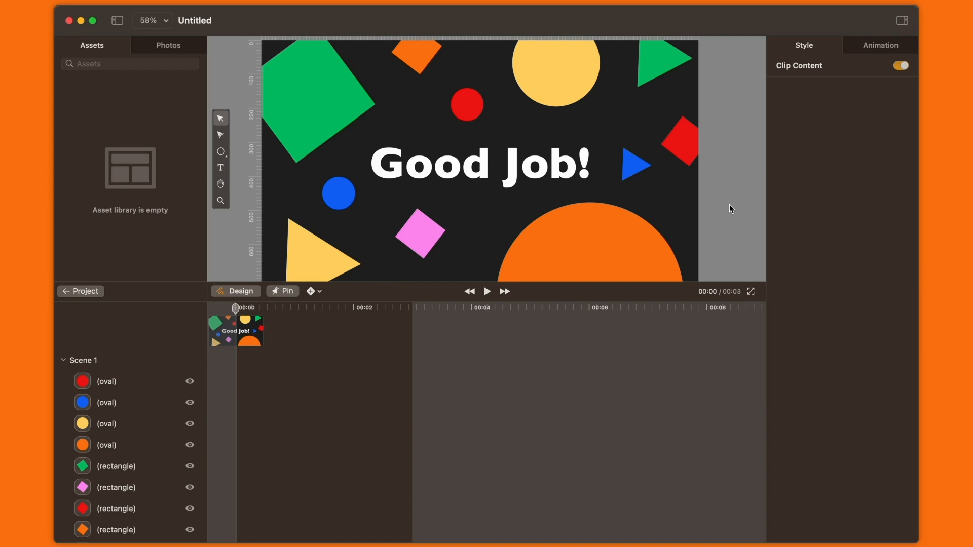
Switch the scene from Design to Animate mode and select Scene 1
left_click(243, 291)
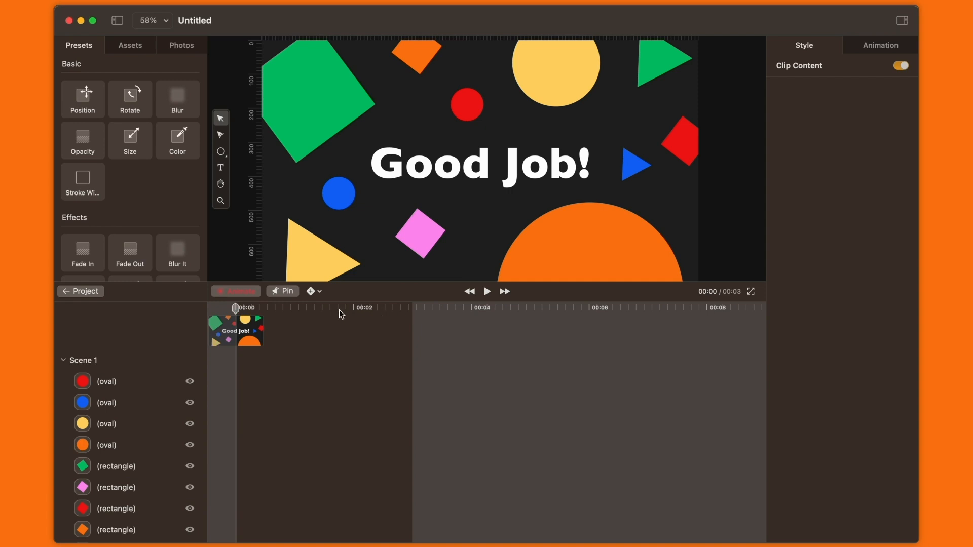
scroll(338, 311, "up", 3)
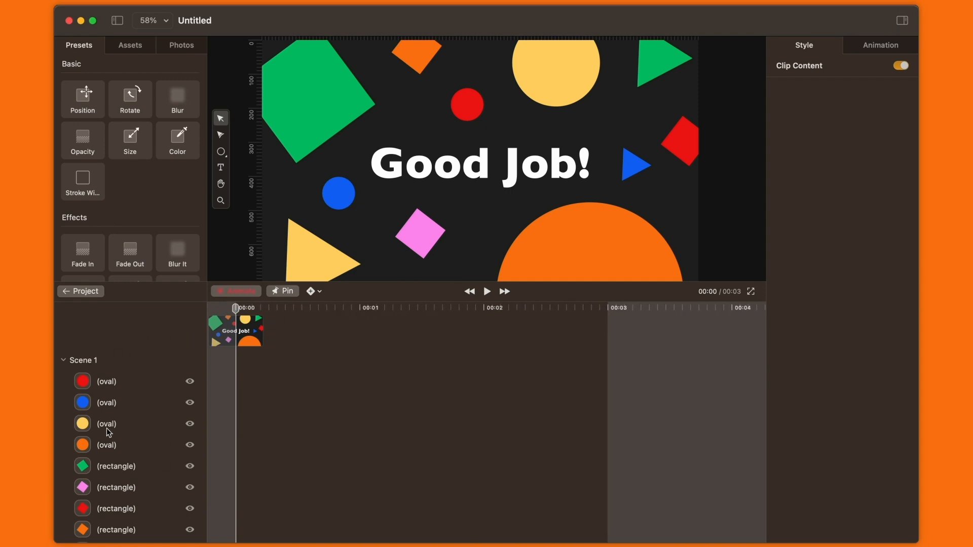
left_click(141, 414)
scroll(141, 413, "down", 5)
scroll(142, 416, "up", 3)
left_click(138, 360)
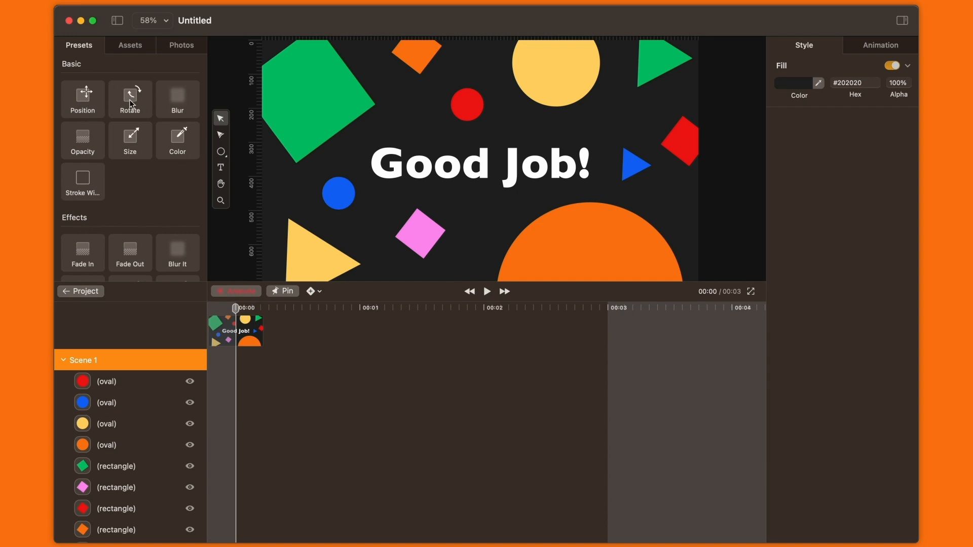
Apply the Fade In effect to the "Good Job!" text at the start of the timeline
scroll(124, 433, "down", 3)
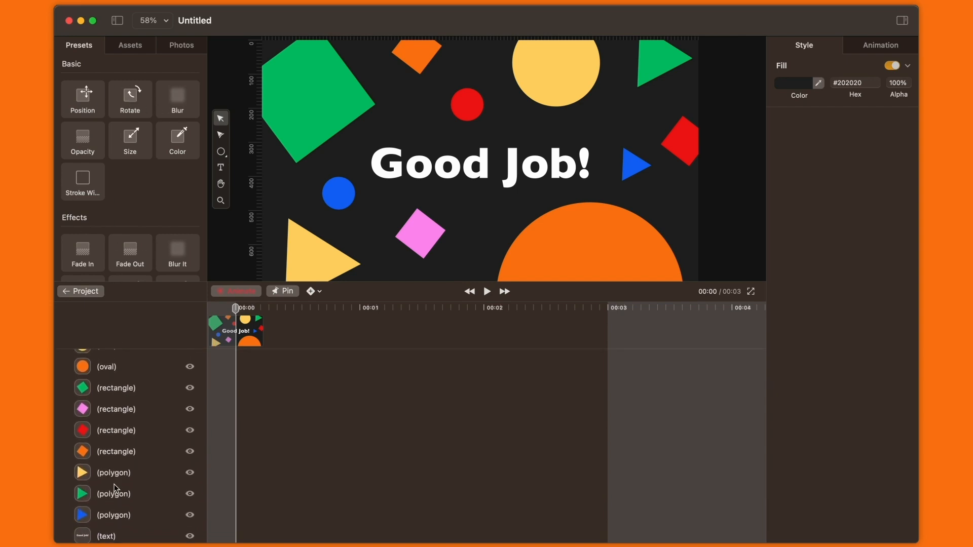
left_click(106, 538)
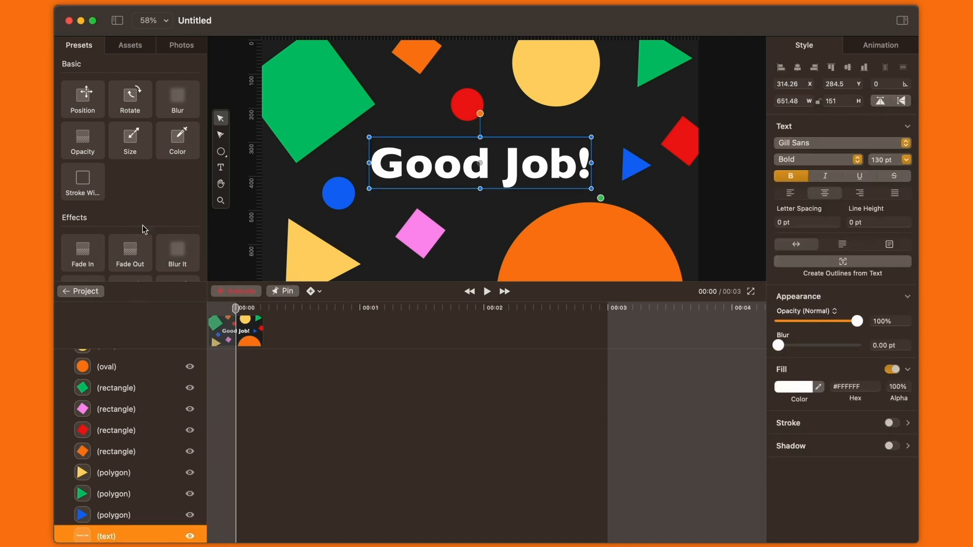
scroll(154, 191, "down", 2)
left_click(89, 226)
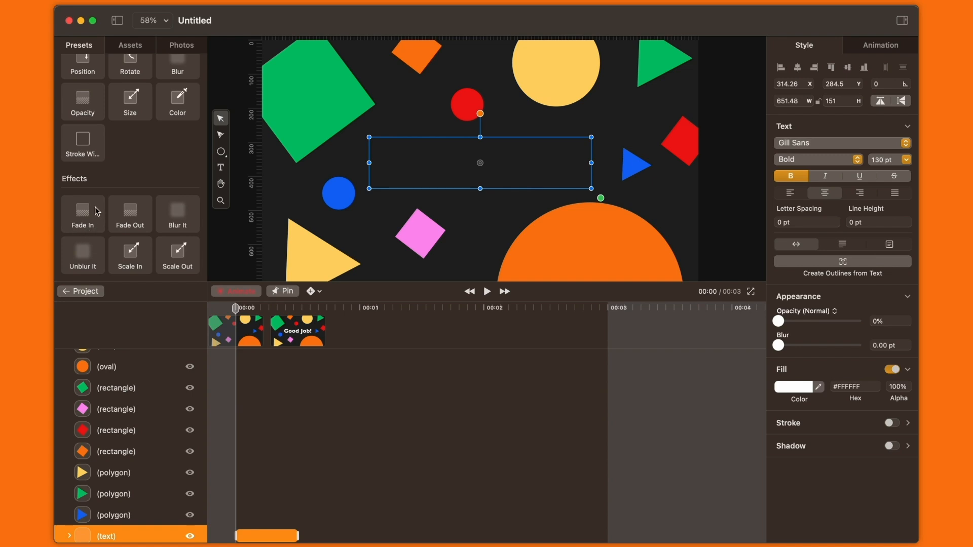
Expand the text layer's Opacity keyframes, preview the fade-in, and return the playhead to 00:00
left_click(70, 538)
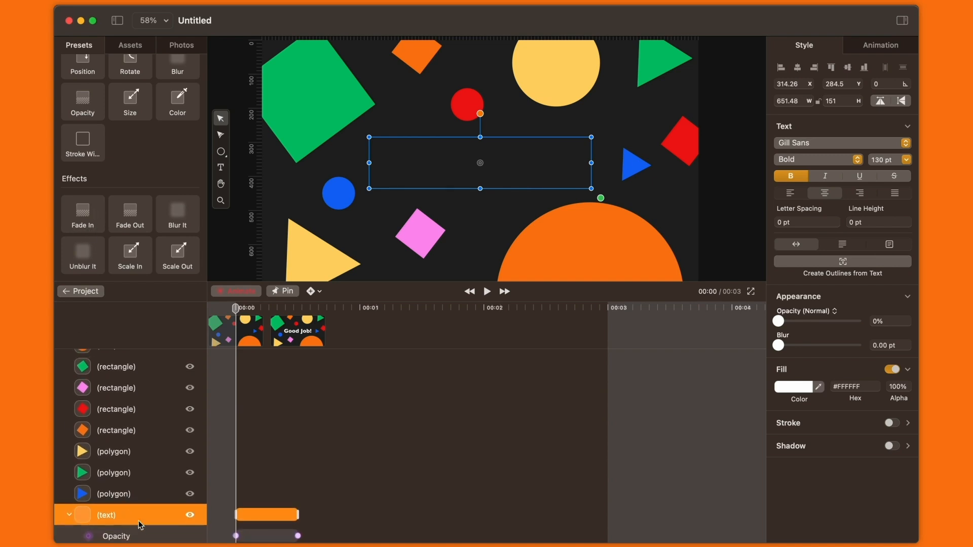
mouse_move(237, 537)
mouse_move(299, 537)
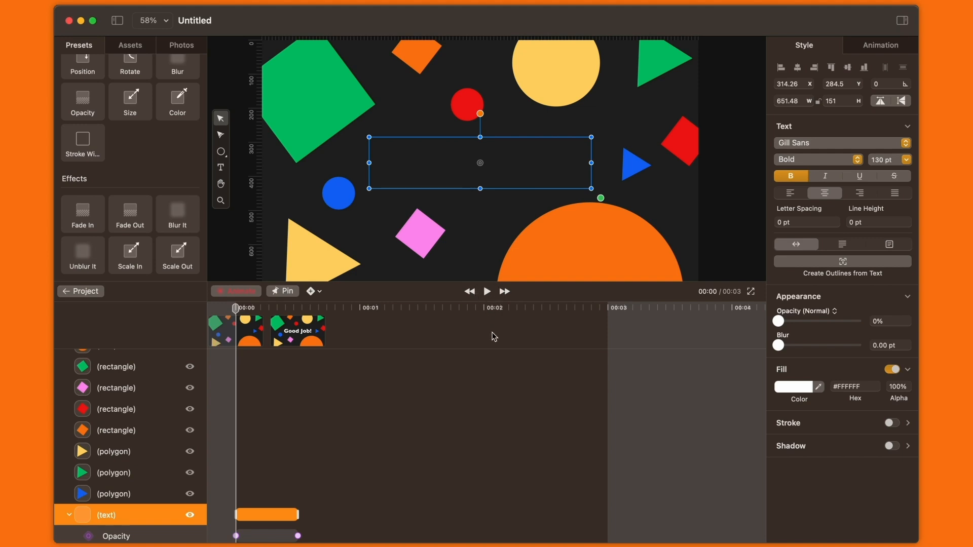
key("space")
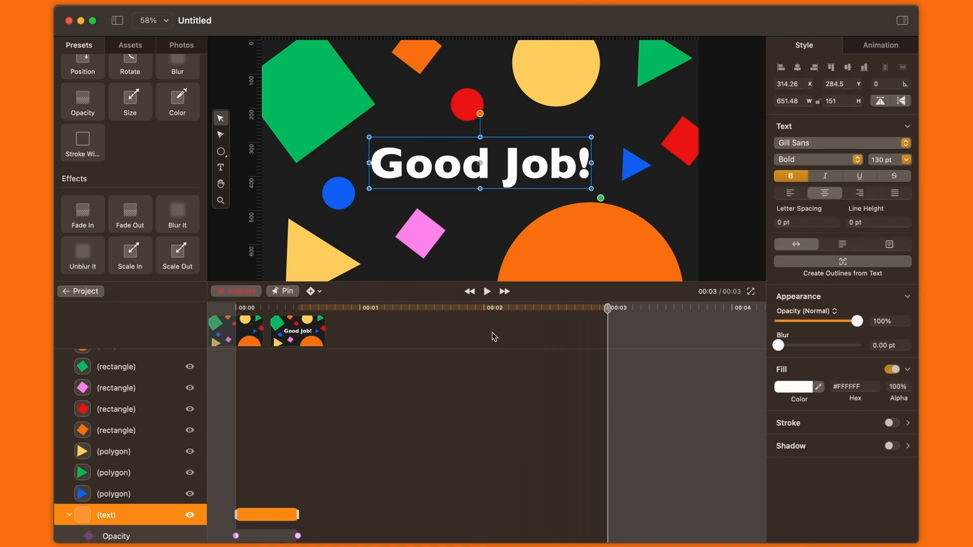
left_click(339, 308)
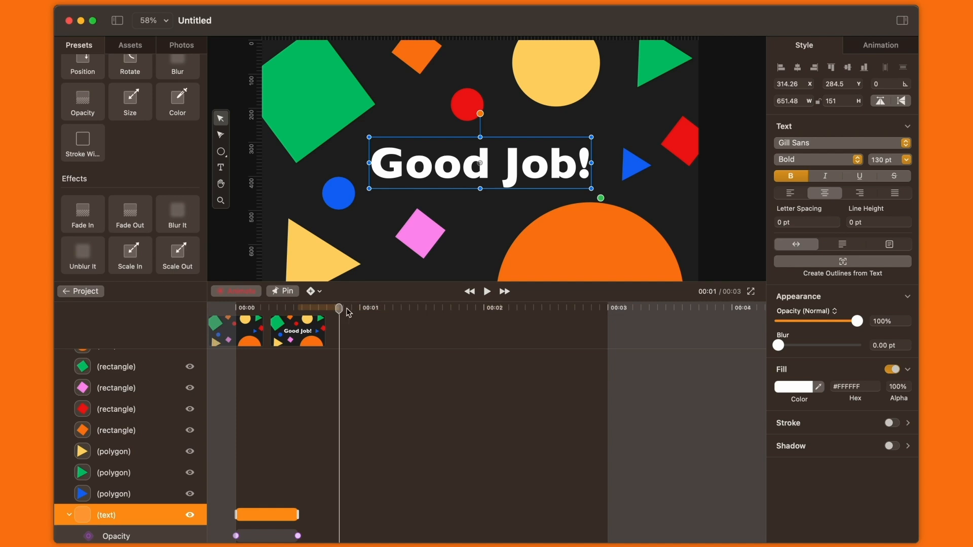
left_click(466, 308)
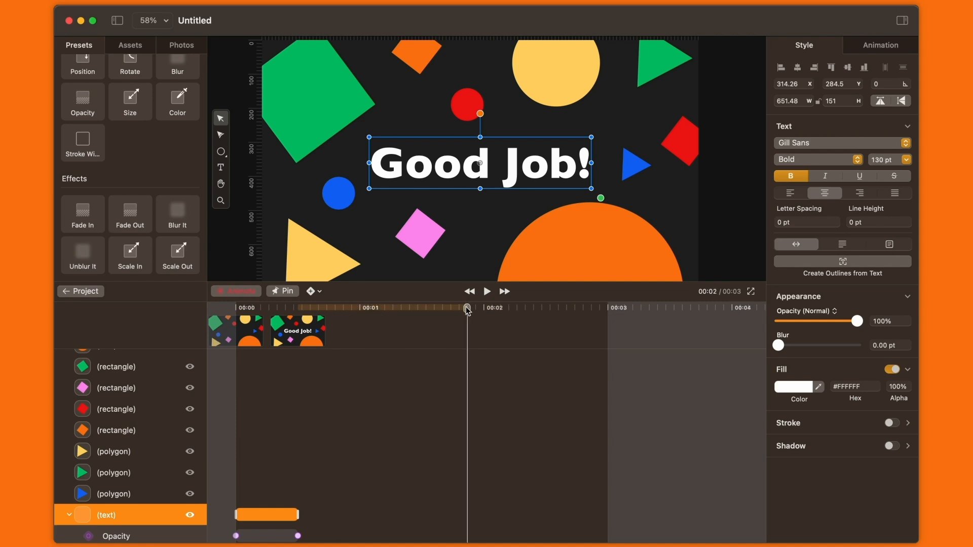
left_click_drag(467, 309, 229, 316)
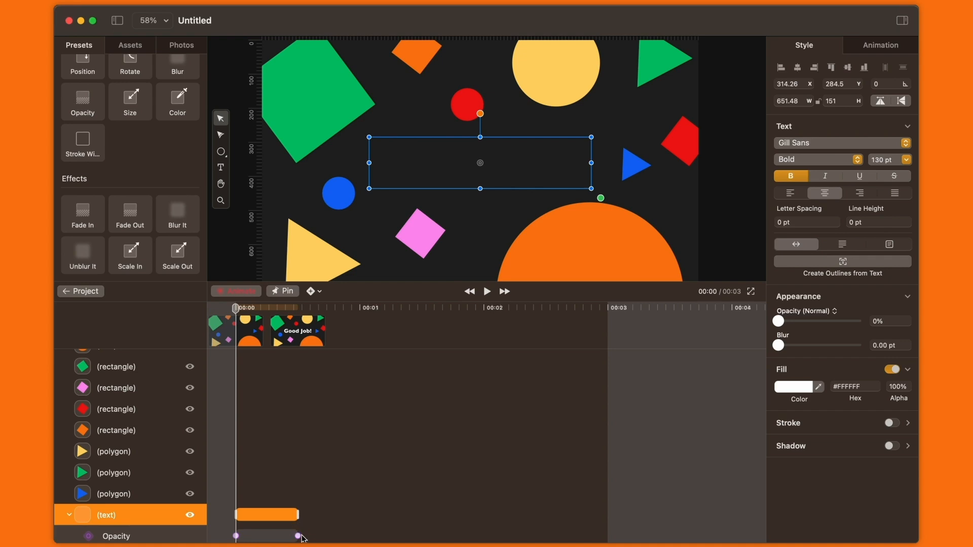
Move the text's ending Opacity keyframe to 00:01, preview the slower fade, and turn on Pin at 00:01
left_click_drag(299, 537, 361, 537)
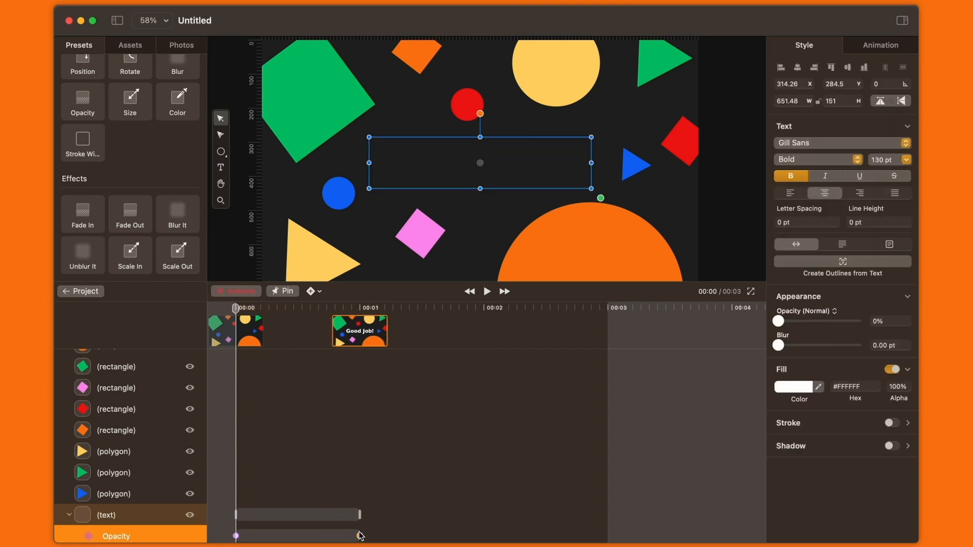
left_click(488, 292)
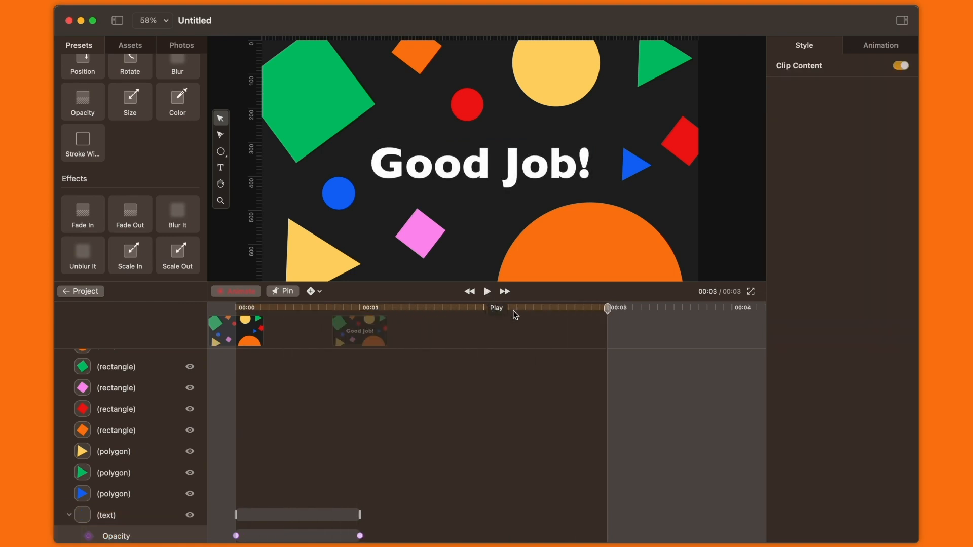
left_click_drag(607, 309, 364, 326)
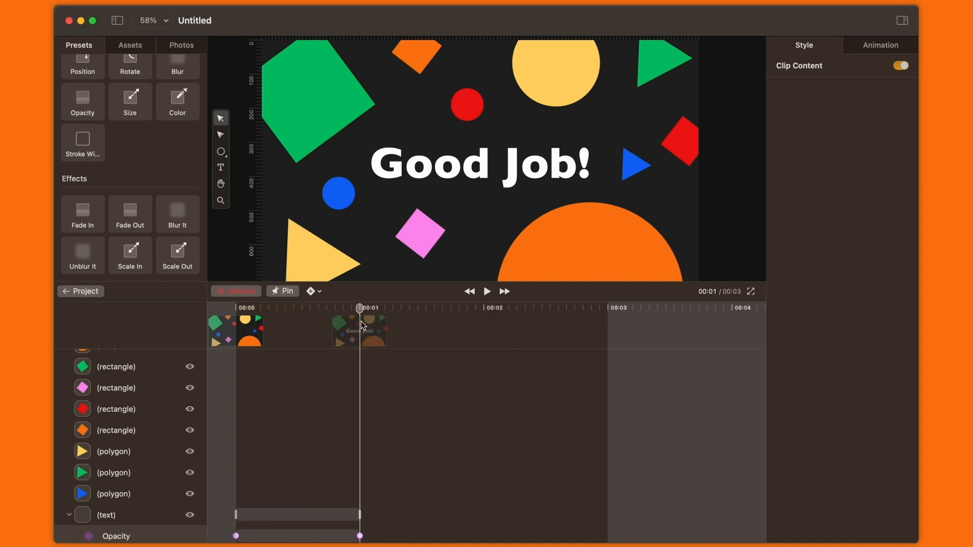
key("k")
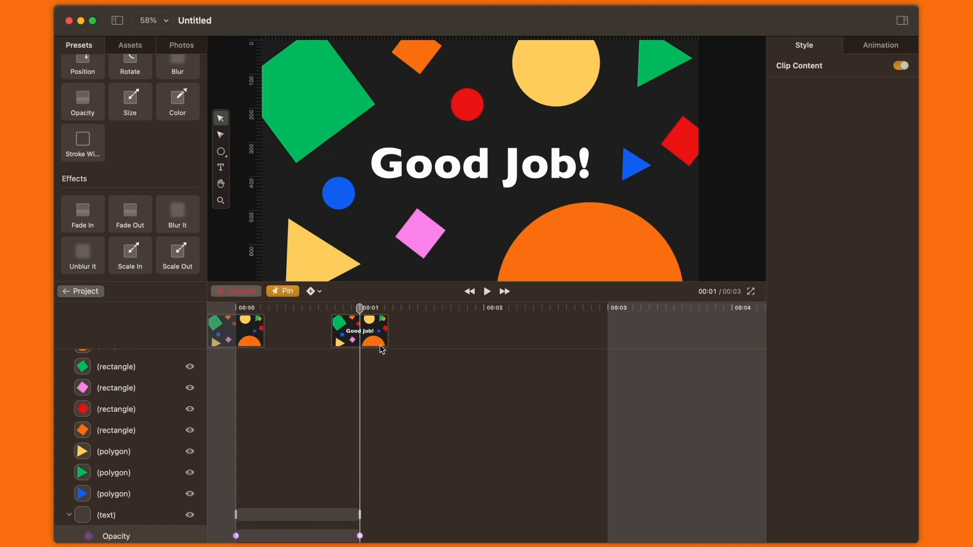
At 00:00, center the large green square horizontally and vertically on the canvas as its starting position
left_click_drag(353, 310, 226, 317)
left_click(297, 120)
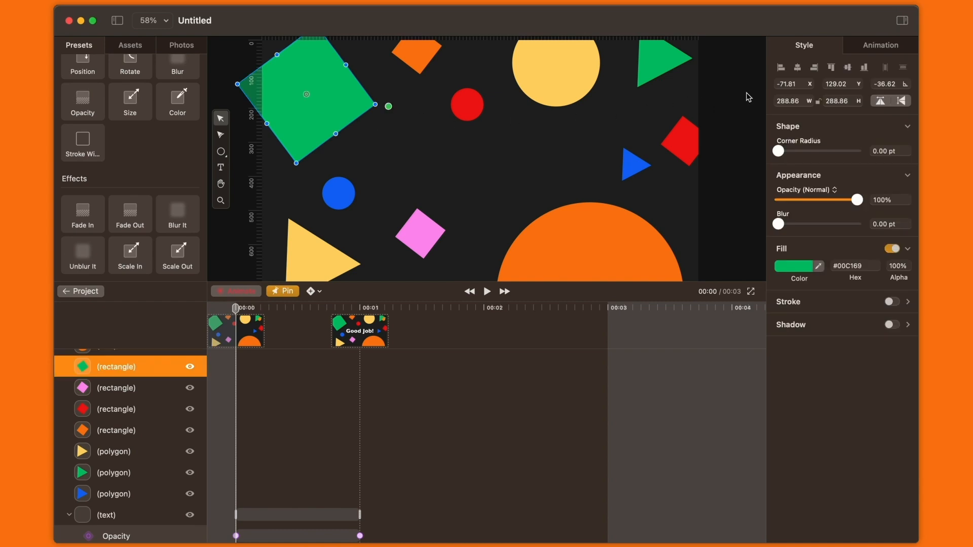
left_click(798, 68)
left_click(848, 68)
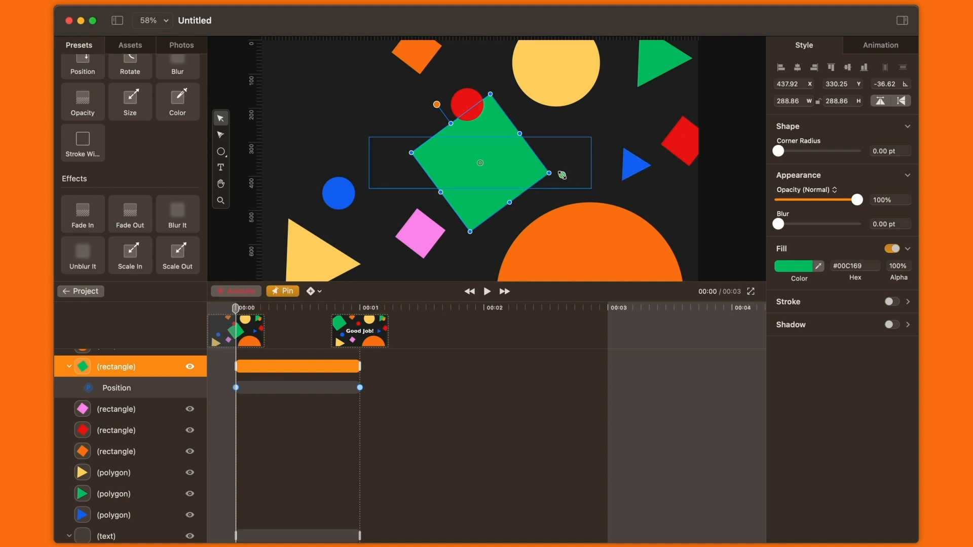
At 00:00, shrink the green square to about 48 px, rotate it to about 63°, set its opacity to 0%, and preview the animation
left_click_drag(562, 176, 502, 170)
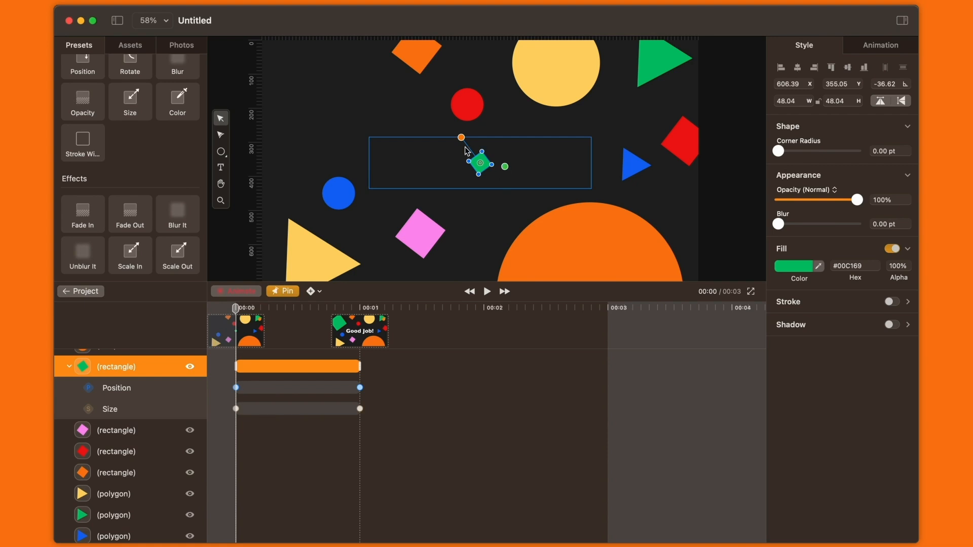
left_click_drag(468, 137, 505, 156)
left_click_drag(856, 202, 738, 207)
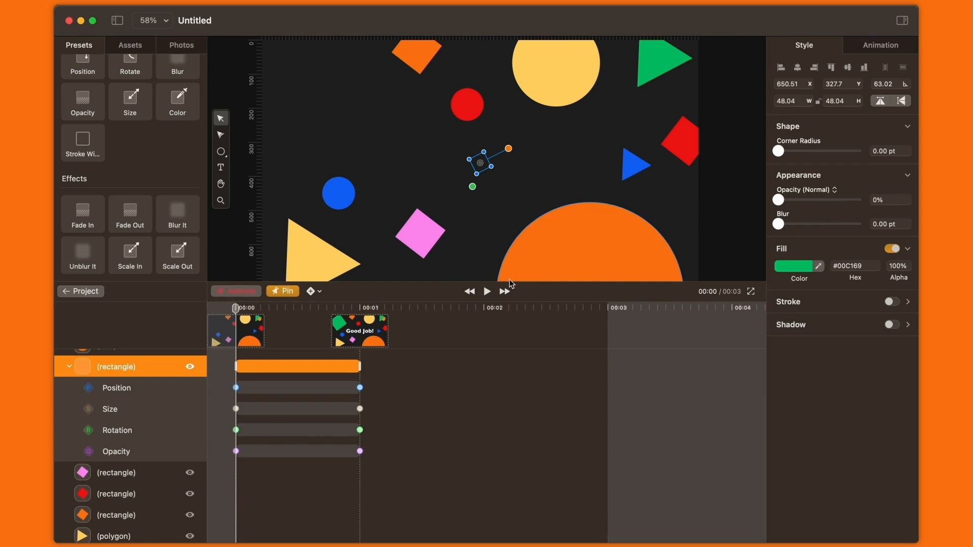
left_click(487, 292)
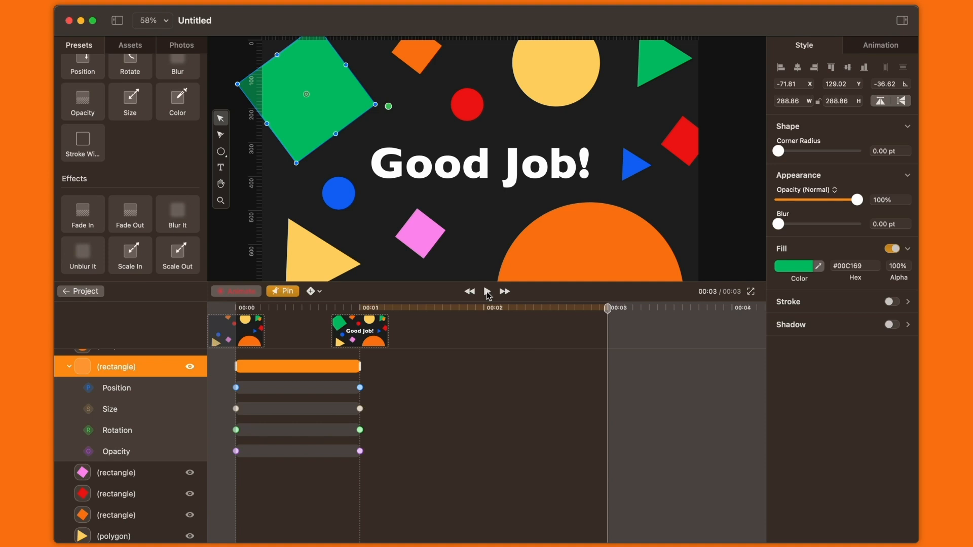
At 00:00, move the blue circle to the canvas center, shrink it to about 37 px, rotate it to about 57°, and set opacity to 0%
left_click(243, 316)
left_click(69, 366)
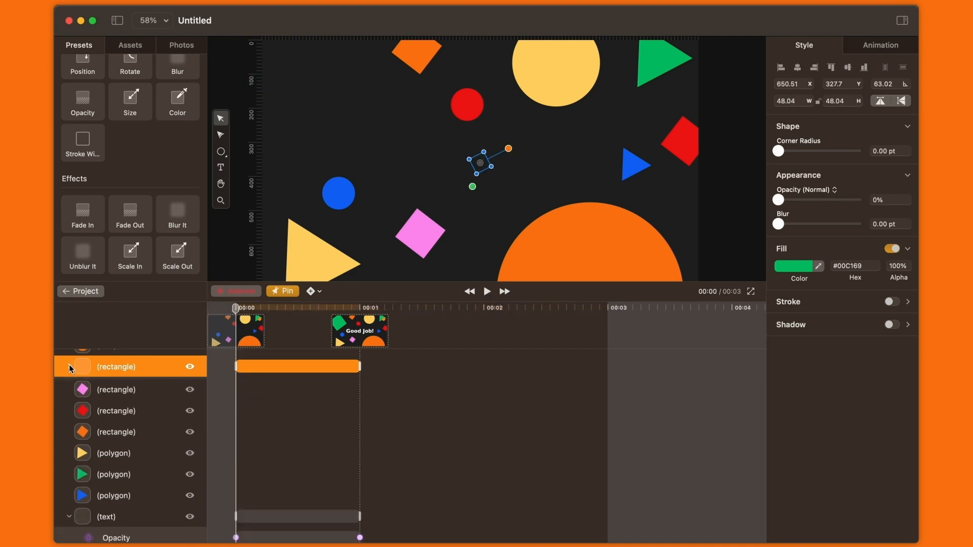
left_click_drag(339, 193, 480, 162)
left_click_drag(496, 179, 486, 169)
left_click_drag(857, 151, 779, 151)
At 00:00, move the red circle to the canvas center, shrink and rotate it, and make it fully transparent
left_click(467, 105)
left_click_drag(466, 105, 480, 160)
left_click_drag(497, 177, 486, 167)
At 00:00, move the blue triangle and the red square to the canvas center as small, fully transparent starting shapes
left_click_drag(636, 165, 484, 168)
left_click_drag(679, 142, 480, 163)
left_click_drag(507, 186, 486, 184)
At 00:00, center the large orange circle, shrink it to about 38 px, rotate it to about 63°, and give it 0% opacity
left_click(590, 238)
left_click_drag(591, 238, 482, 162)
left_click_drag(568, 238, 485, 169)
At 00:00, move the green triangle and the yellow circle to the canvas center, shrink and rotate both, and set their opacity to 0%
left_click_drag(664, 60, 469, 163)
left_click_drag(516, 212, 480, 175)
left_click_drag(856, 225, 778, 224)
left_click_drag(546, 87, 471, 186)
left_click_drag(524, 206, 486, 169)
left_click_drag(857, 151, 778, 151)
At 00:00, move the orange and pink squares to the canvas center, shrink them, and set their opacity to 0%
left_click_drag(416, 55, 485, 168)
left_click_drag(856, 199, 778, 199)
left_click_drag(420, 234, 480, 163)
left_click_drag(480, 188, 481, 171)
left_click_drag(857, 199, 779, 200)
At 00:00, center and shrink the yellow triangle, set its opacity to 0%, and preview all shapes animating outward
left_click_drag(314, 248, 467, 250)
left_click_drag(507, 216, 474, 170)
left_click_drag(857, 224, 779, 224)
left_click(659, 243)
left_click(488, 293)
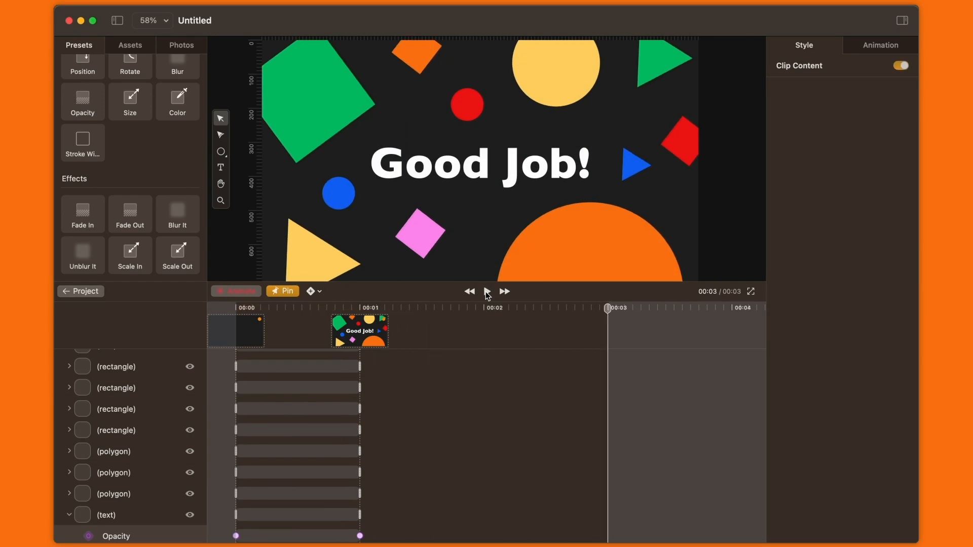
Turn off Pin, return the playhead to 00:00, and check the oval layers' starting properties one by one
left_click(257, 318)
left_click(236, 309)
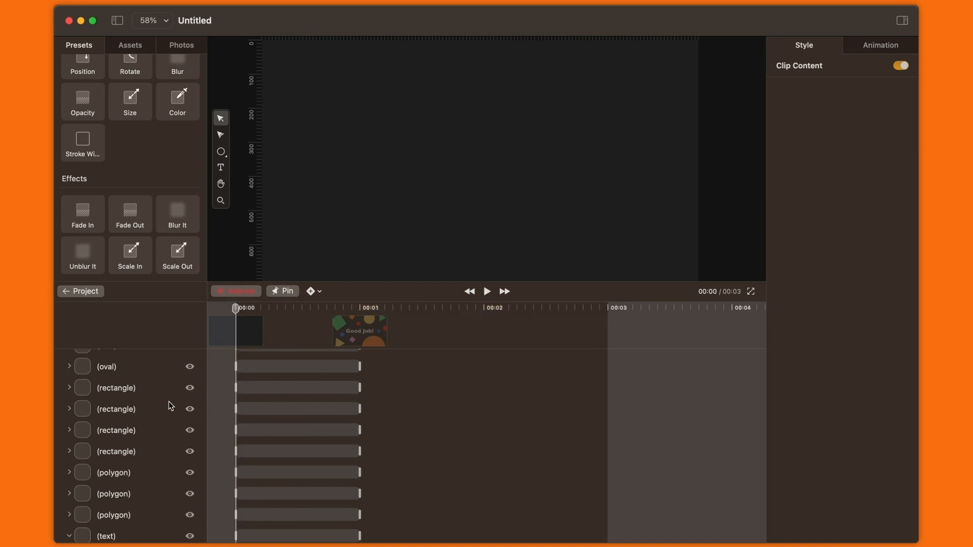
scroll(143, 409, "up", 3)
left_click(117, 403)
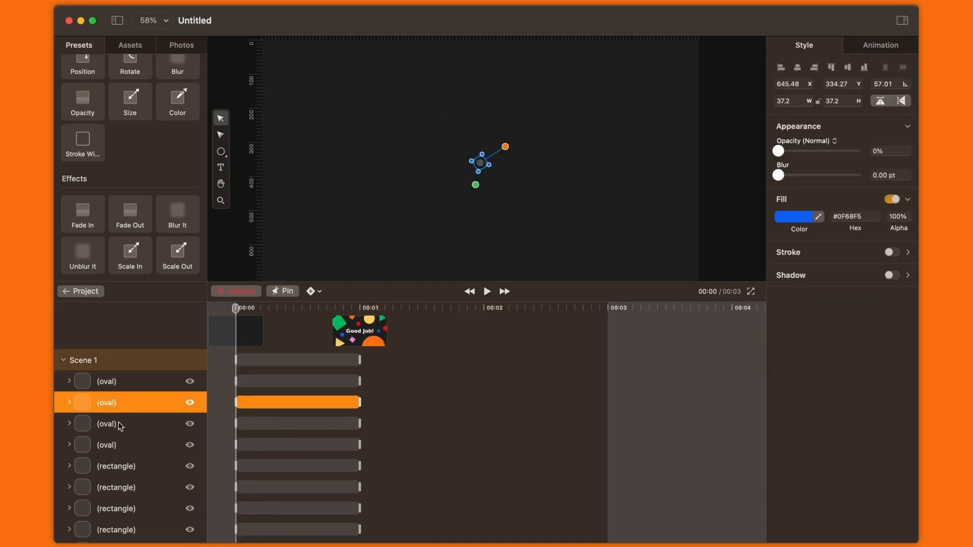
left_click(120, 427)
left_click(127, 452)
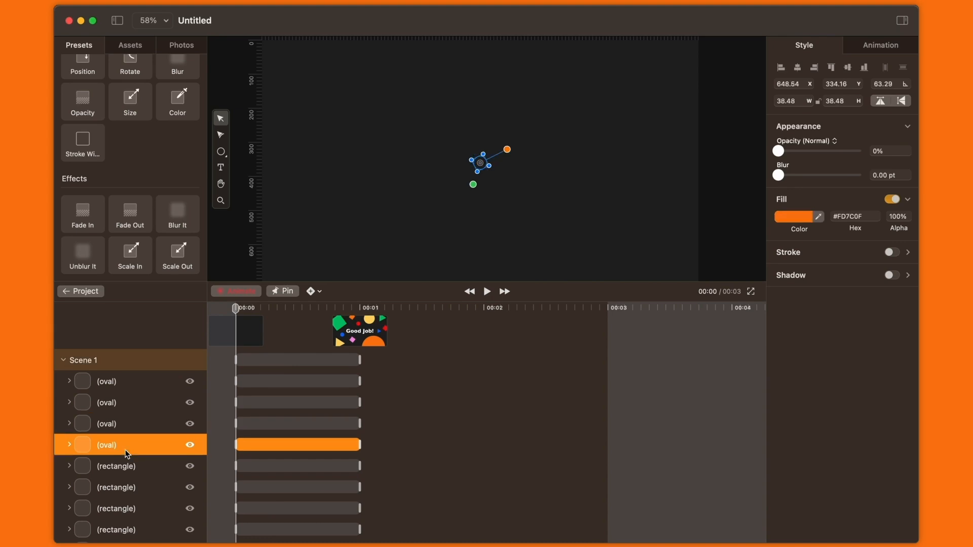
Shift the polygon and lower rectangle layers' animation bars on the timeline so they start about 0.5 seconds in
scroll(308, 425, "down", 5)
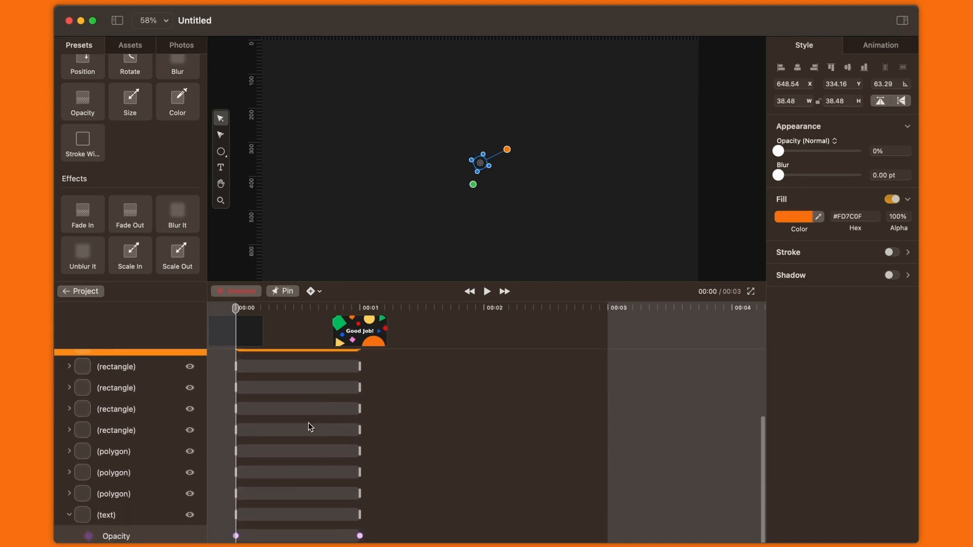
left_click_drag(268, 494, 330, 496)
left_click_drag(283, 476, 345, 478)
left_click_drag(285, 454, 347, 454)
left_click_drag(303, 432, 365, 434)
left_click_drag(317, 411, 370, 427)
Shift the remaining rectangle and oval layers' animation bars to the same 0.5-second start and preview the delayed shapes
scroll(378, 412, "up", 2)
scroll(350, 413, "up", 3)
left_click_drag(321, 407, 371, 406)
scroll(382, 408, "up", 2)
left_click_drag(311, 383, 373, 384)
left_click(491, 291)
left_click(487, 291)
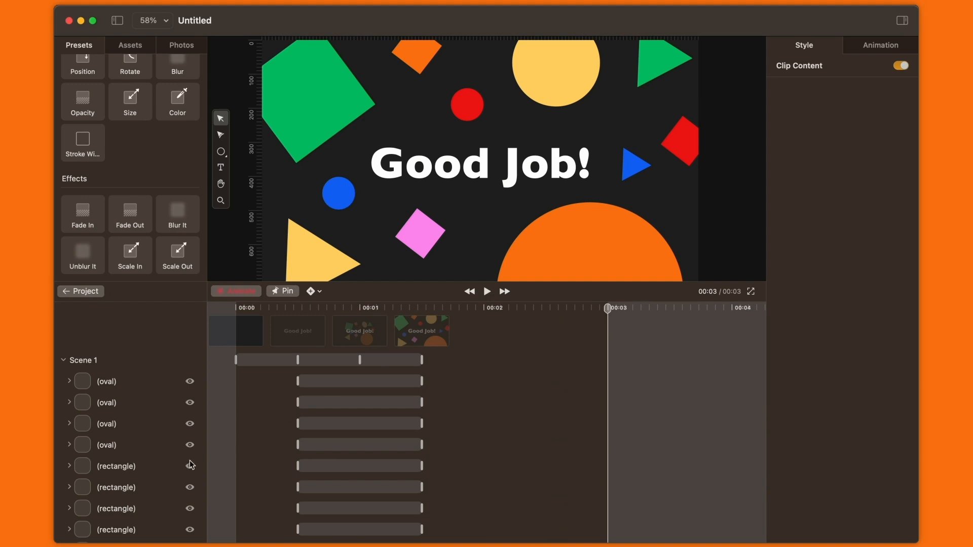
Move the text layer above all shape layers in Scene 1 and preview the animation from 00:00
scroll(166, 483, "down", 5)
left_click(106, 538)
left_click_drag(106, 539, 114, 381)
left_click(235, 308)
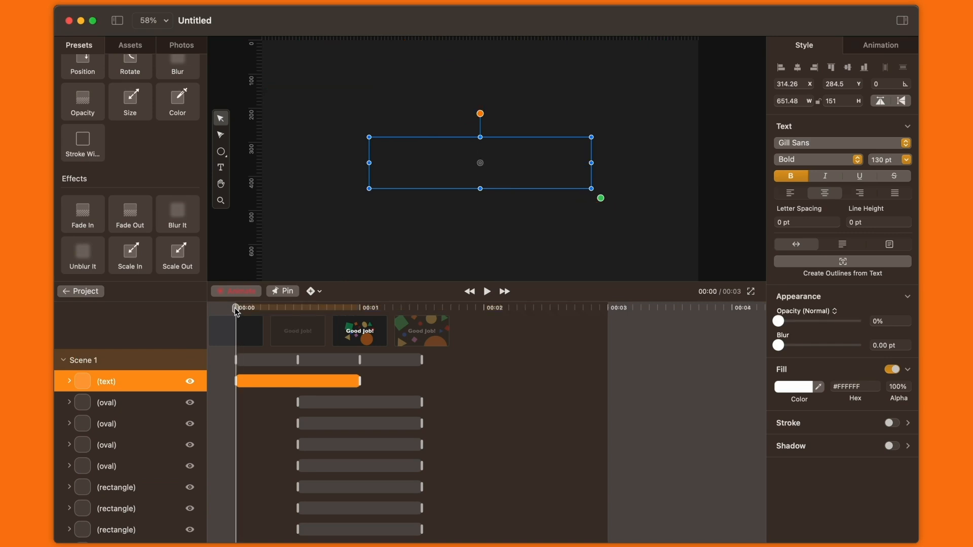
left_click(488, 292)
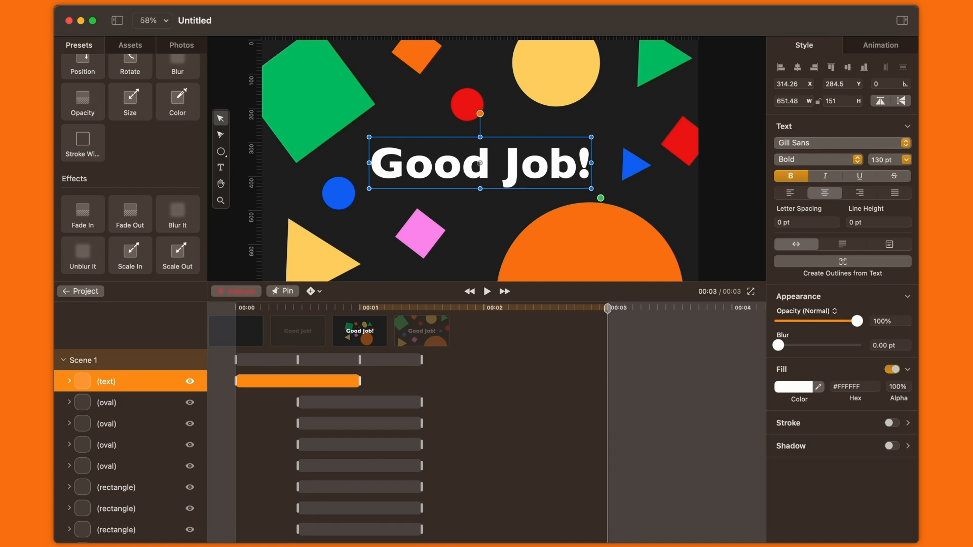
Export the animation at 1280 × 720 and 30 fps, saving it as animation.mp4 on the Desktop
left_click(194, 20)
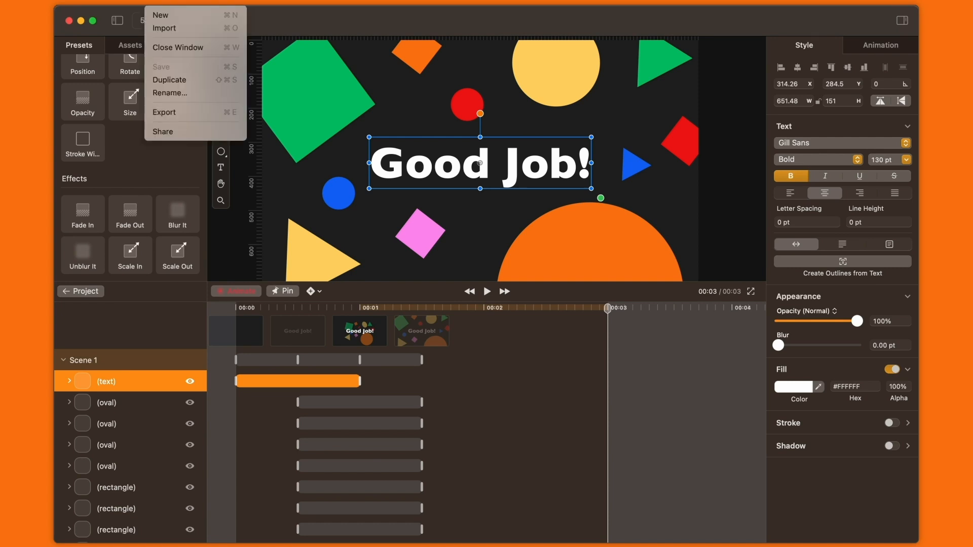
left_click(209, 112)
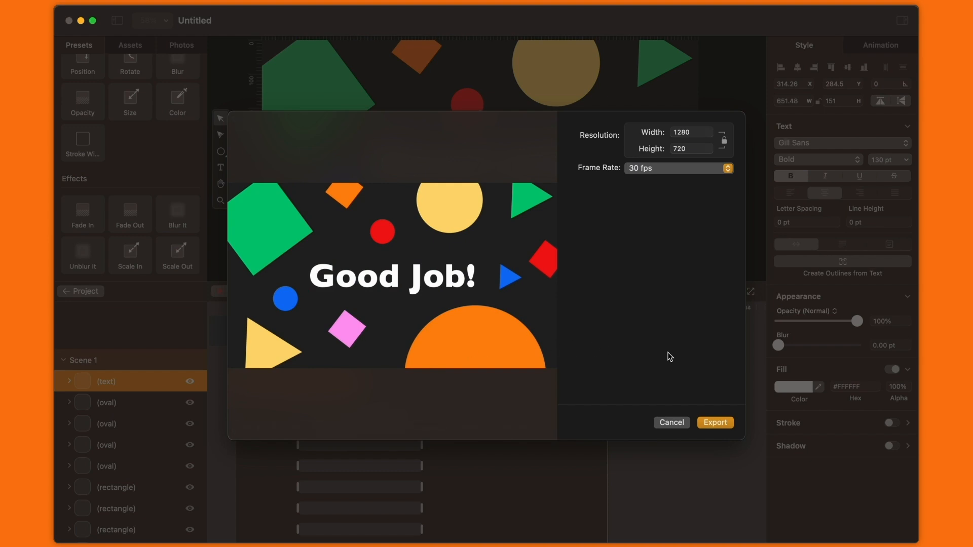
left_click(715, 423)
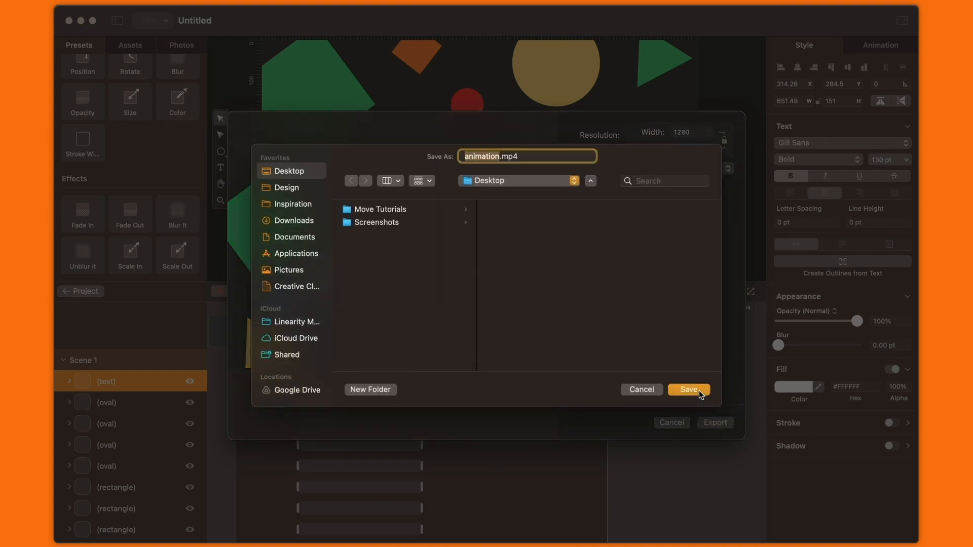
left_click(699, 390)
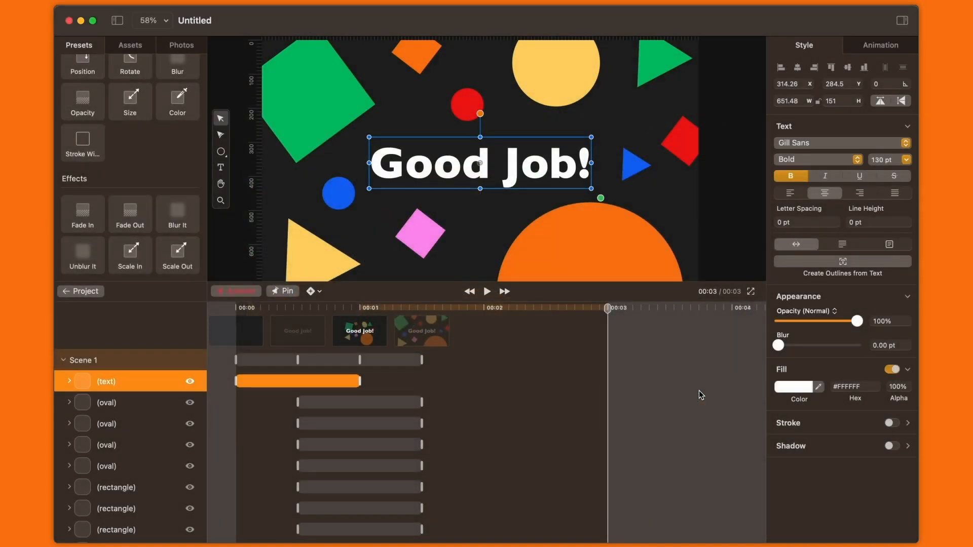